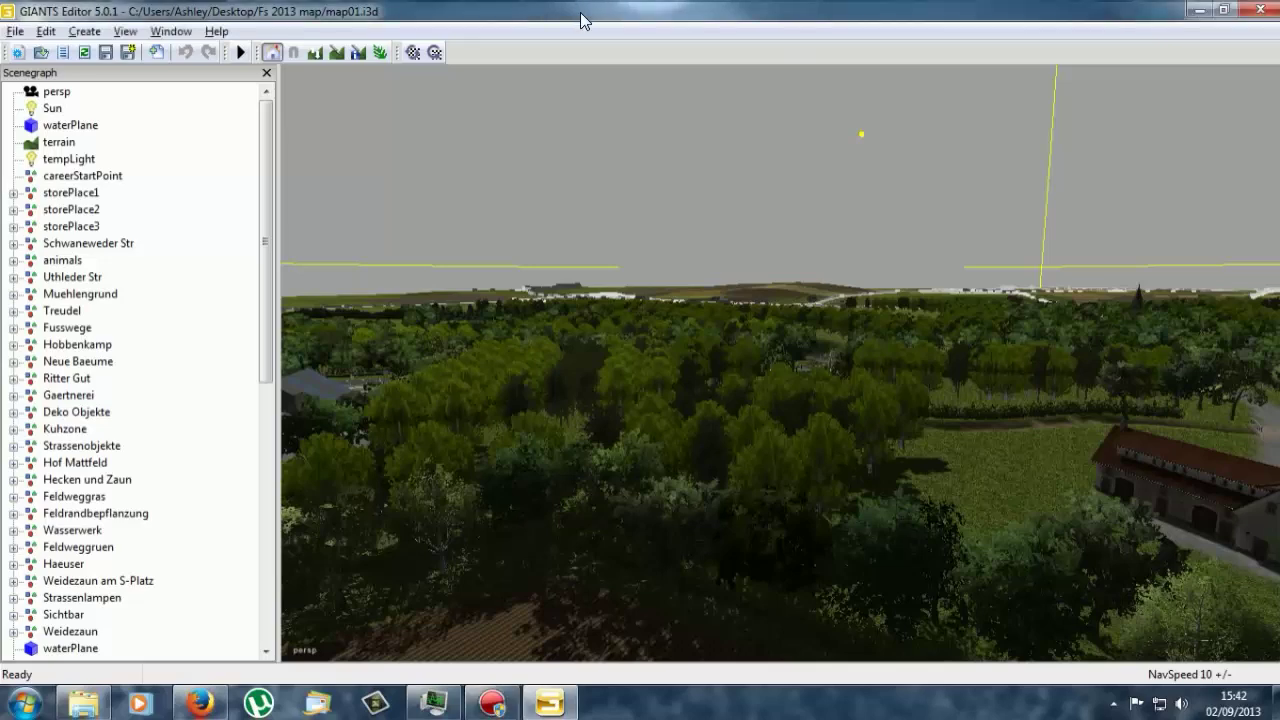
Step: Fly the camera over map01 to the ploughed fields split by the hedge and fence-post line
right_drag(748, 234, 296, 71)
Step: Import the brick fence i3d file from the Brick Fence folder into the map
click(16, 32)
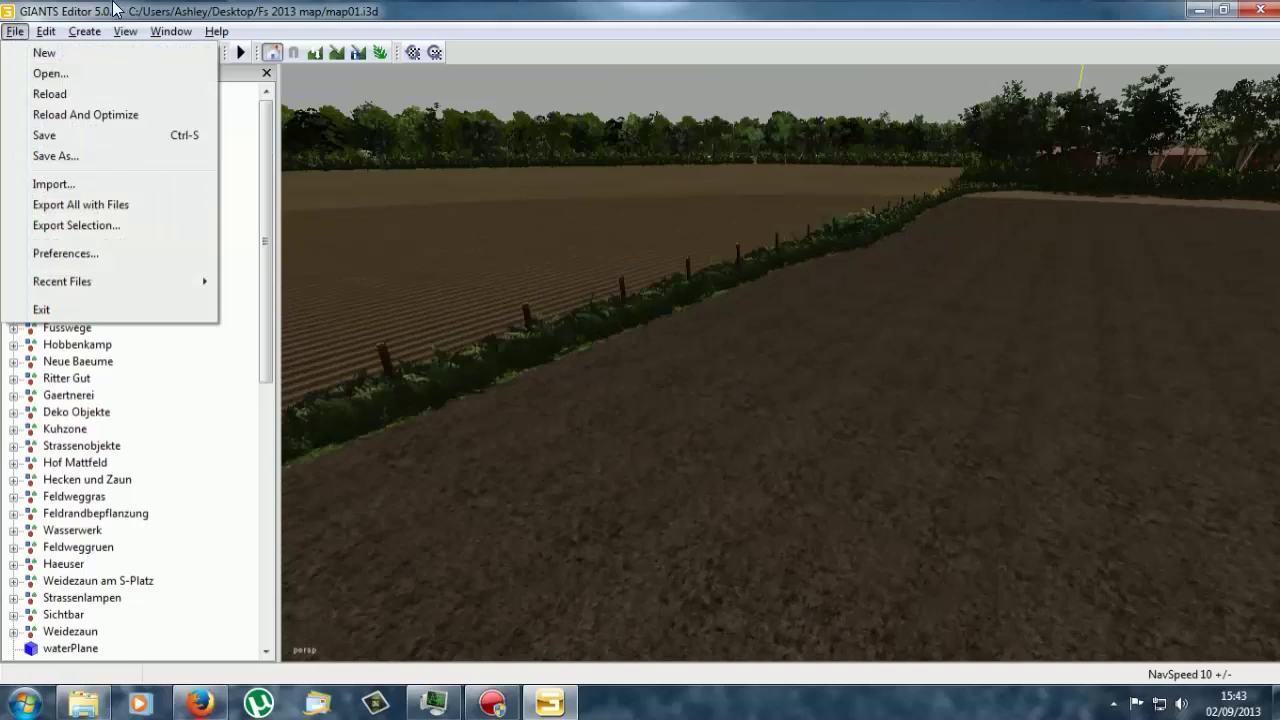
click(100, 14)
click(16, 31)
click(184, 70)
click(157, 53)
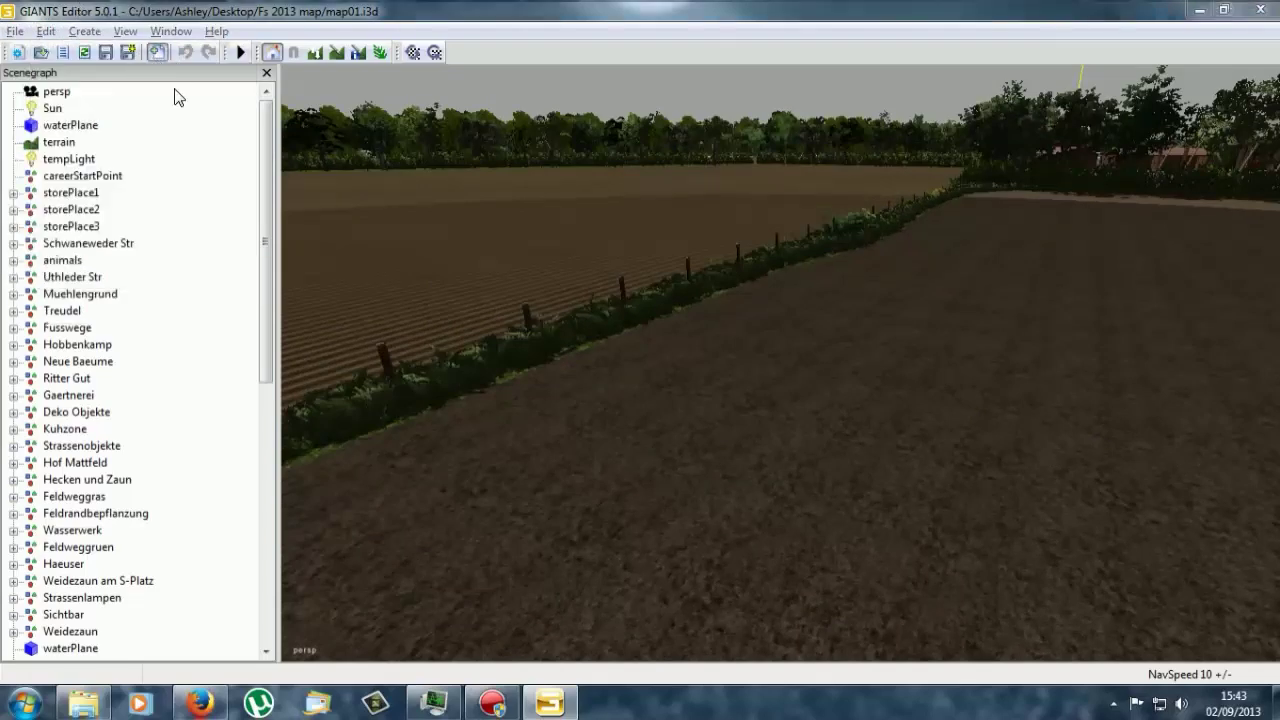
click(135, 84)
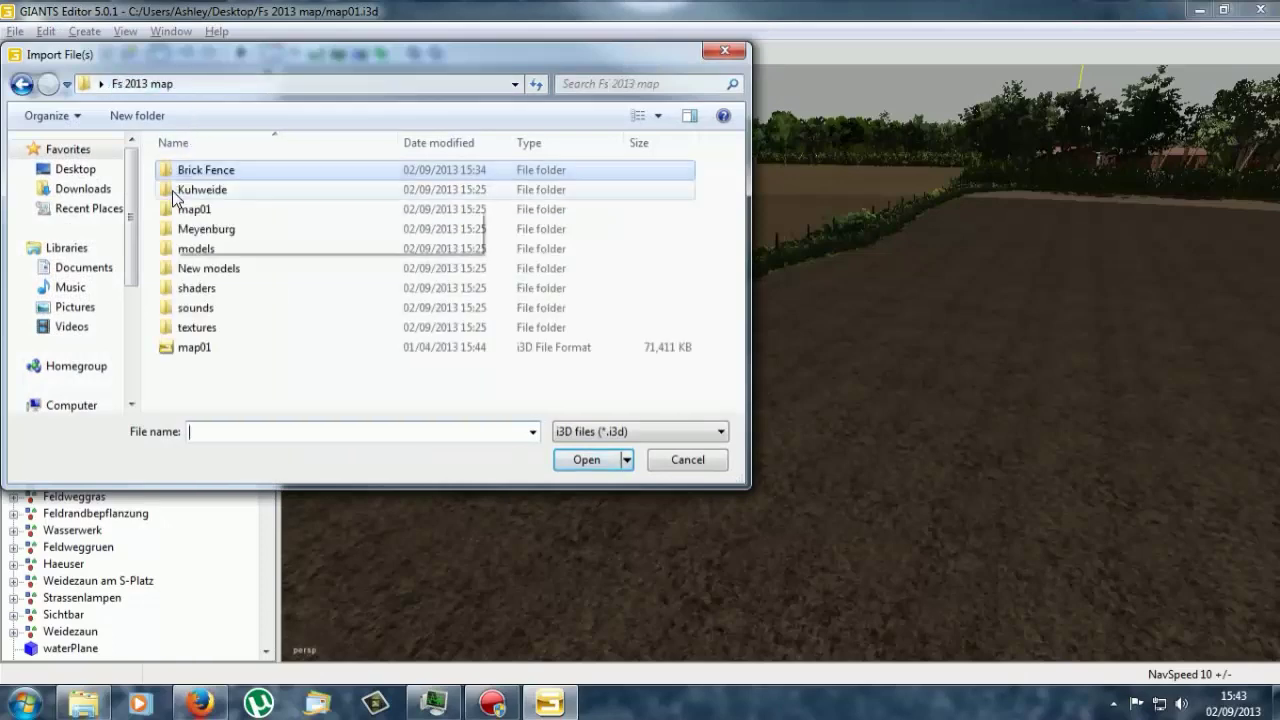
double_click(175, 170)
double_click(186, 190)
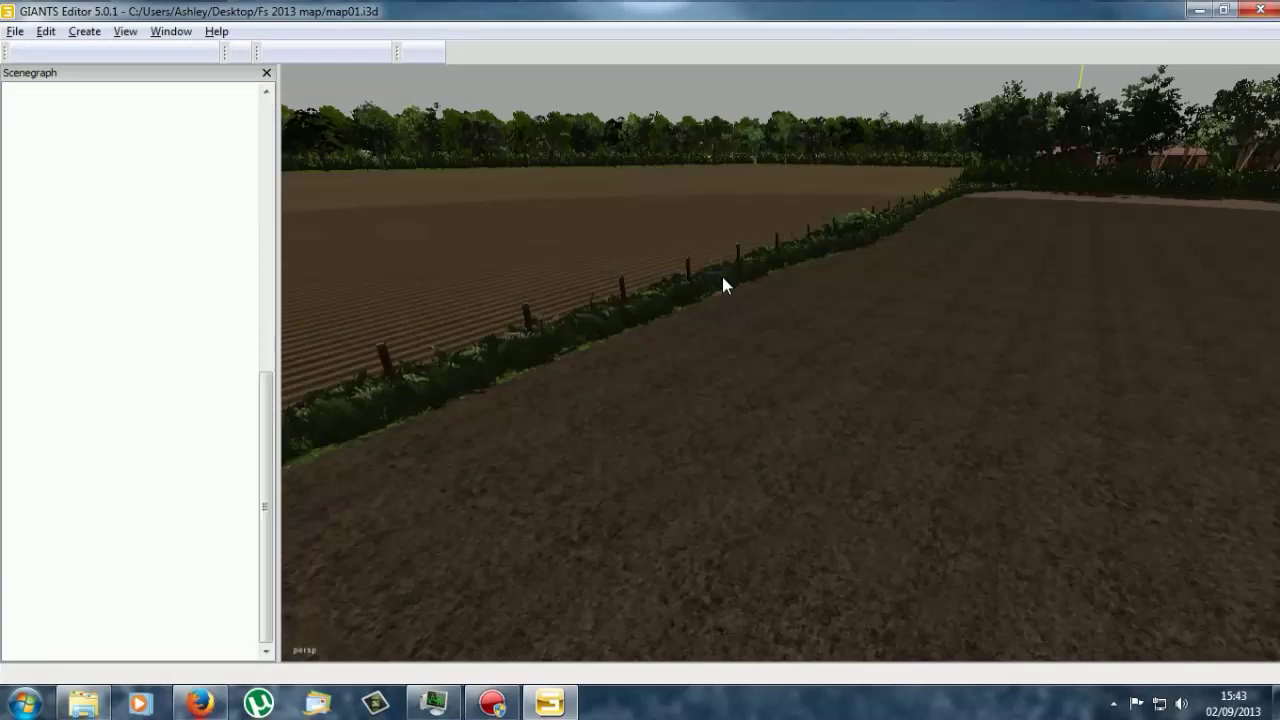
Step: Frame the EstateFence and orbit around its brick walls and metal railings
key(f)
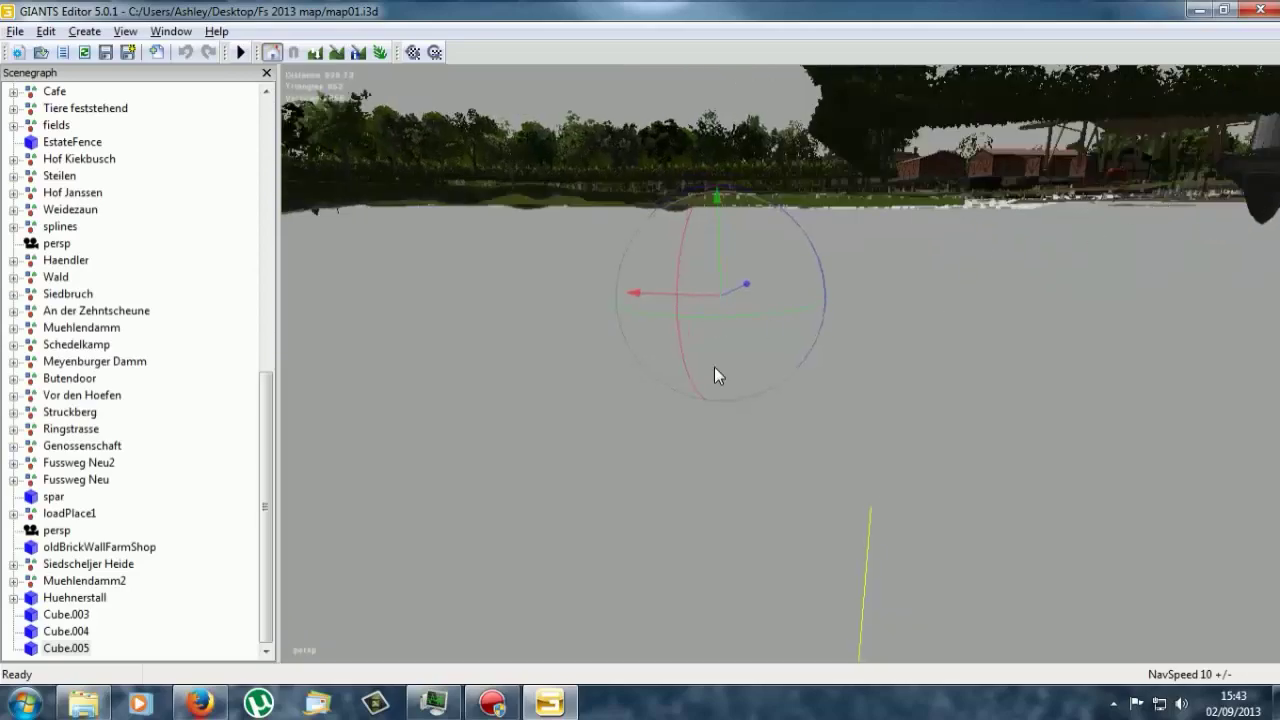
middle_drag(666, 327, 778, 492)
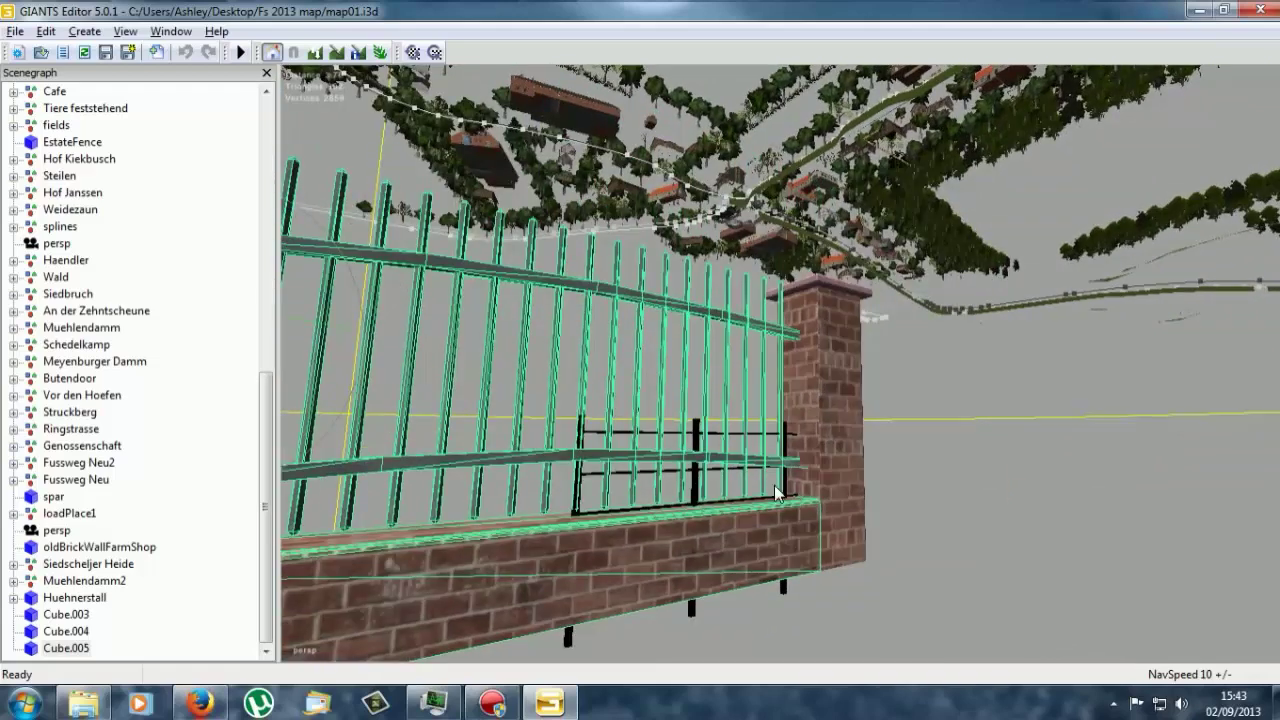
click(689, 614)
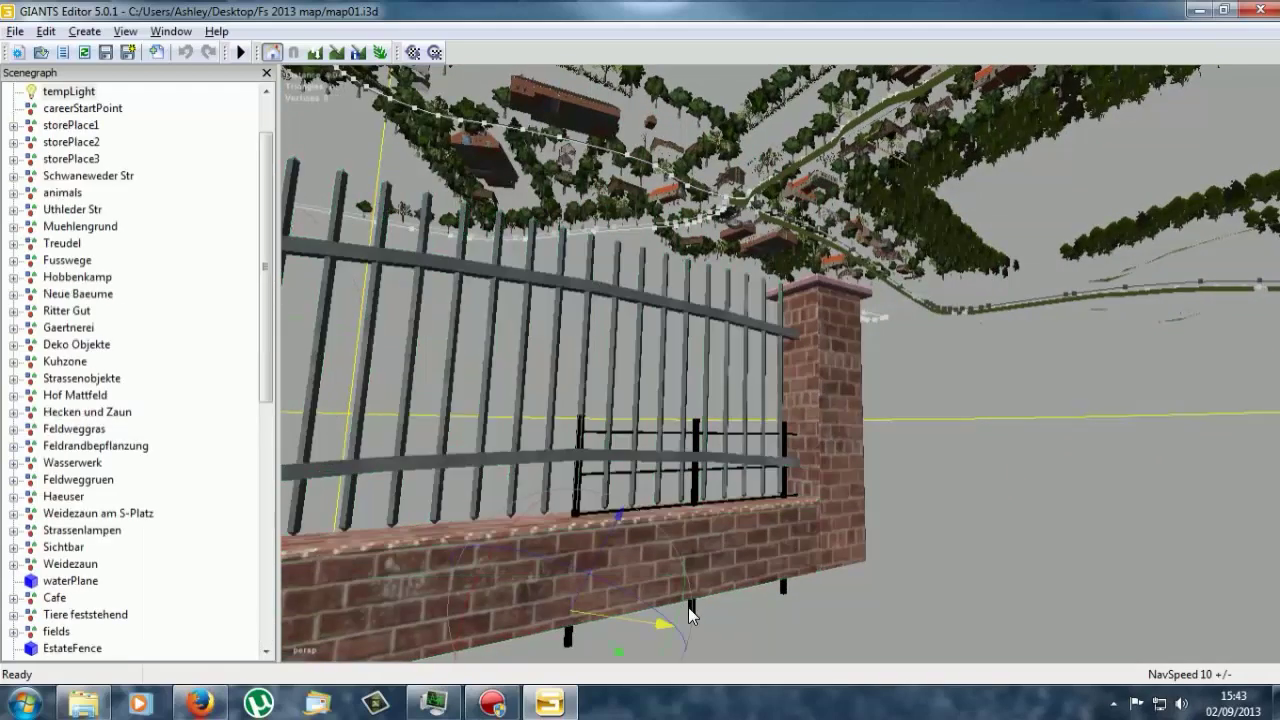
middle_drag(689, 614, 686, 524)
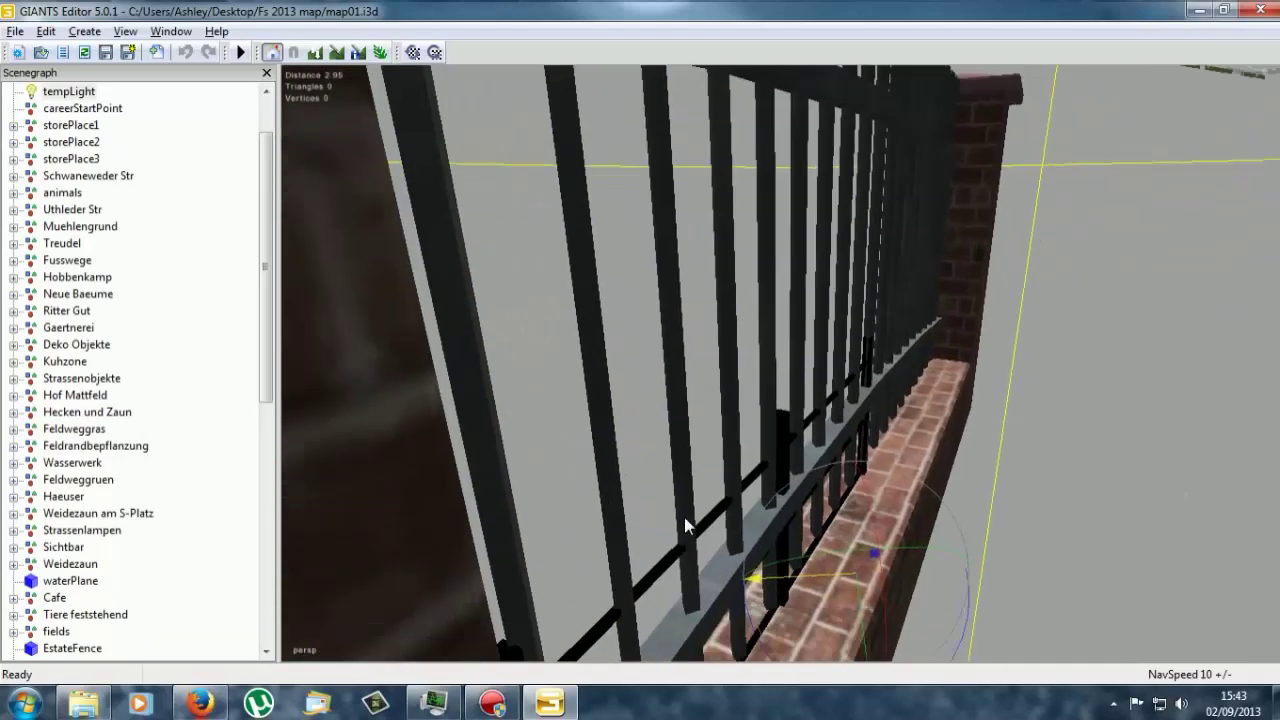
click(776, 460)
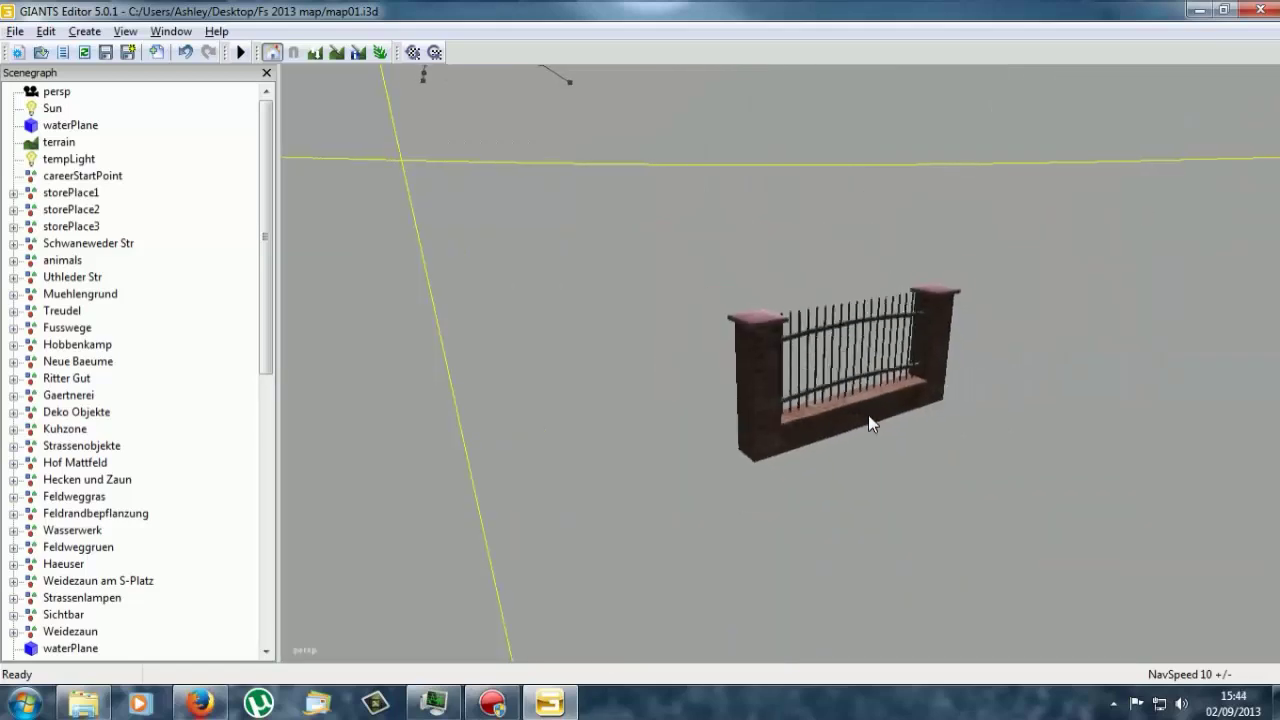
right_drag(868, 420, 902, 323)
right_drag(608, 441, 778, 399)
Step: Open the Brick Fence folder and select the Beton, Kostka and Metal textures
key(d)
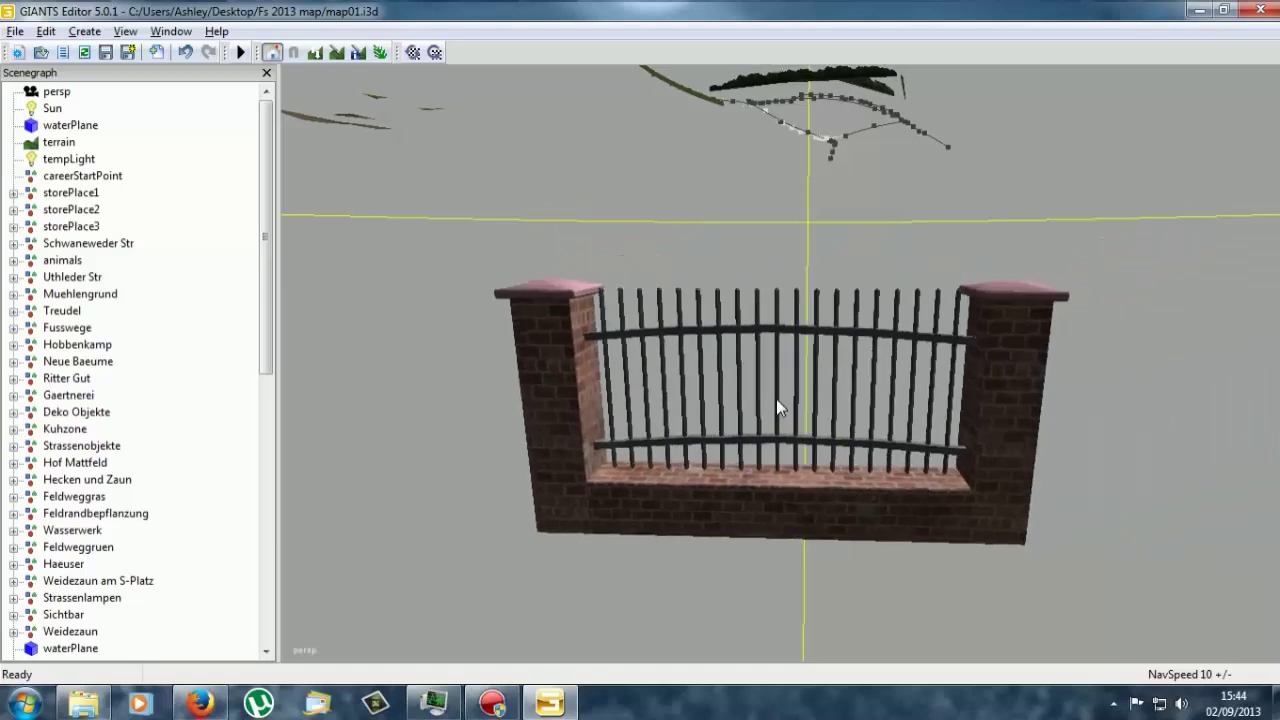
click(93, 697)
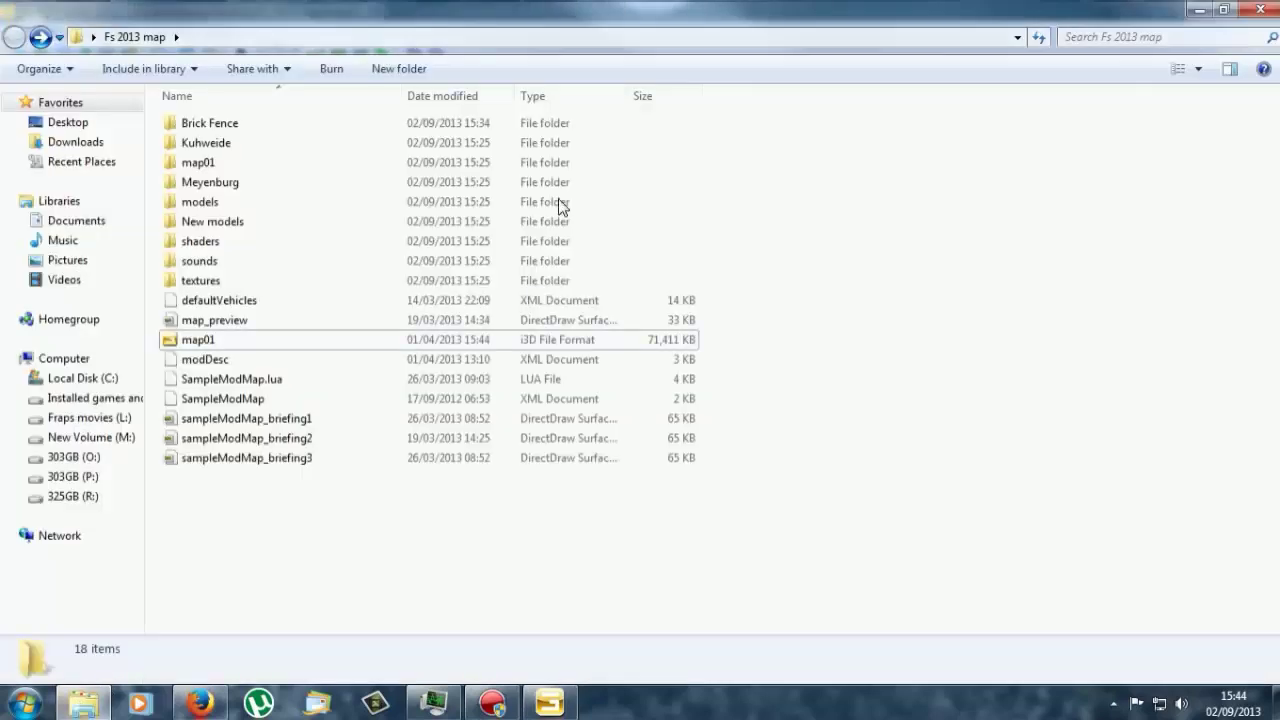
double_click(209, 123)
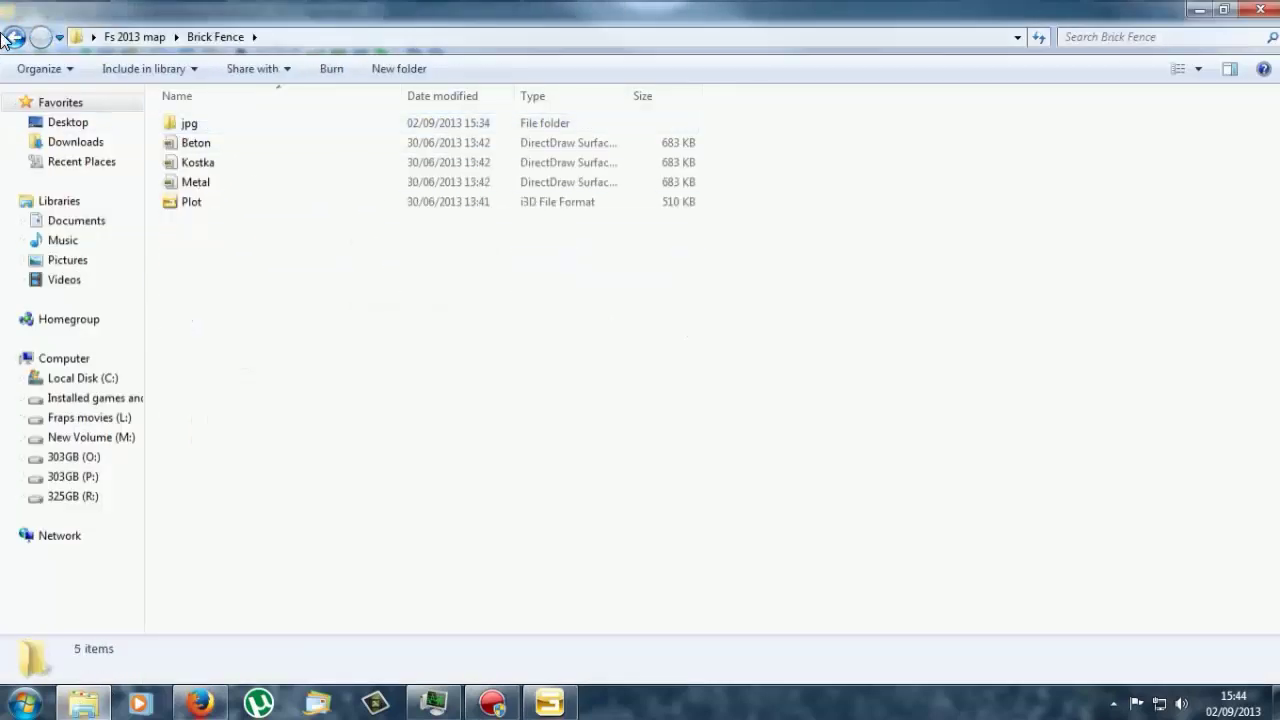
click(10, 37)
double_click(209, 124)
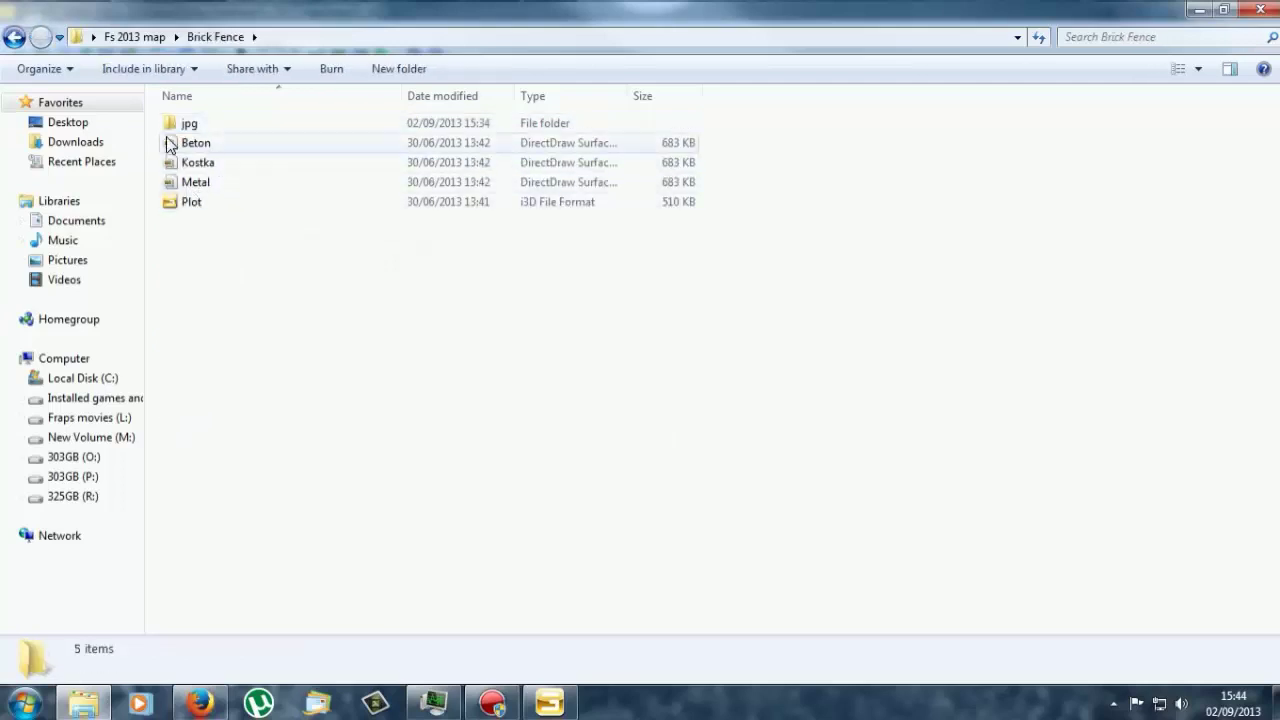
drag(157, 149, 212, 180)
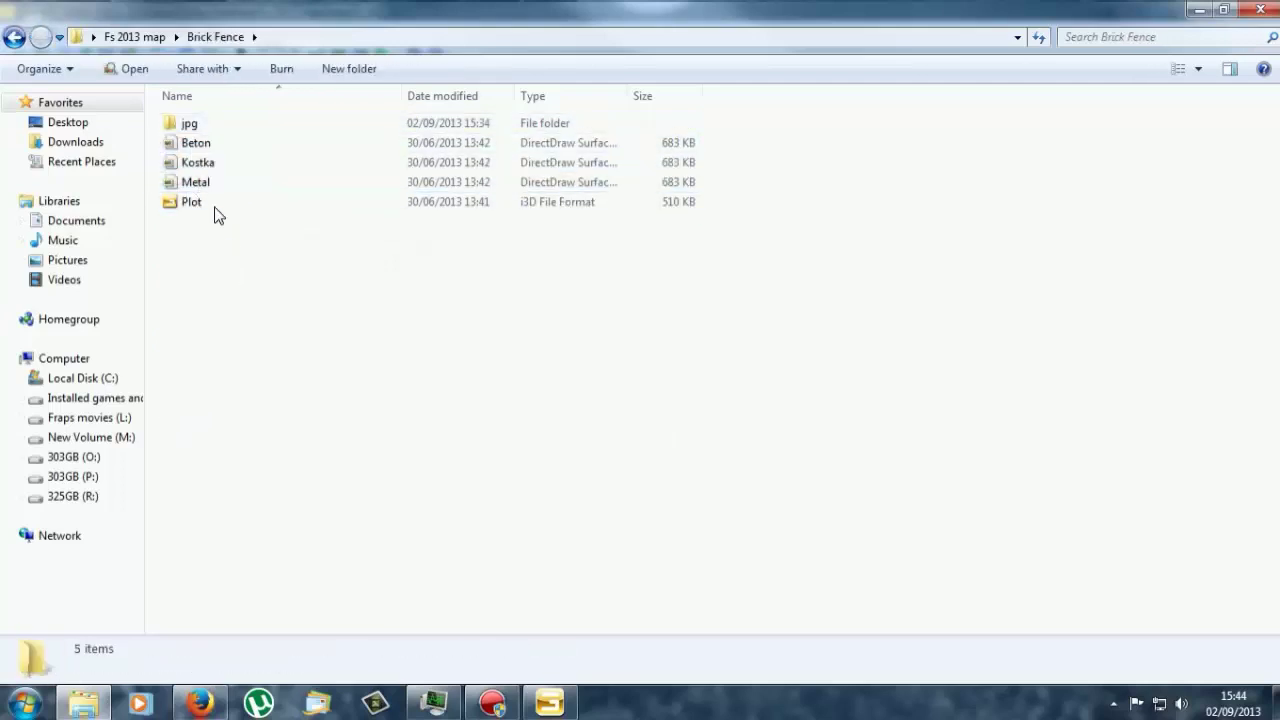
Step: Preview the Metal, Kostka and Beton .dds textures one after another
double_click(200, 183)
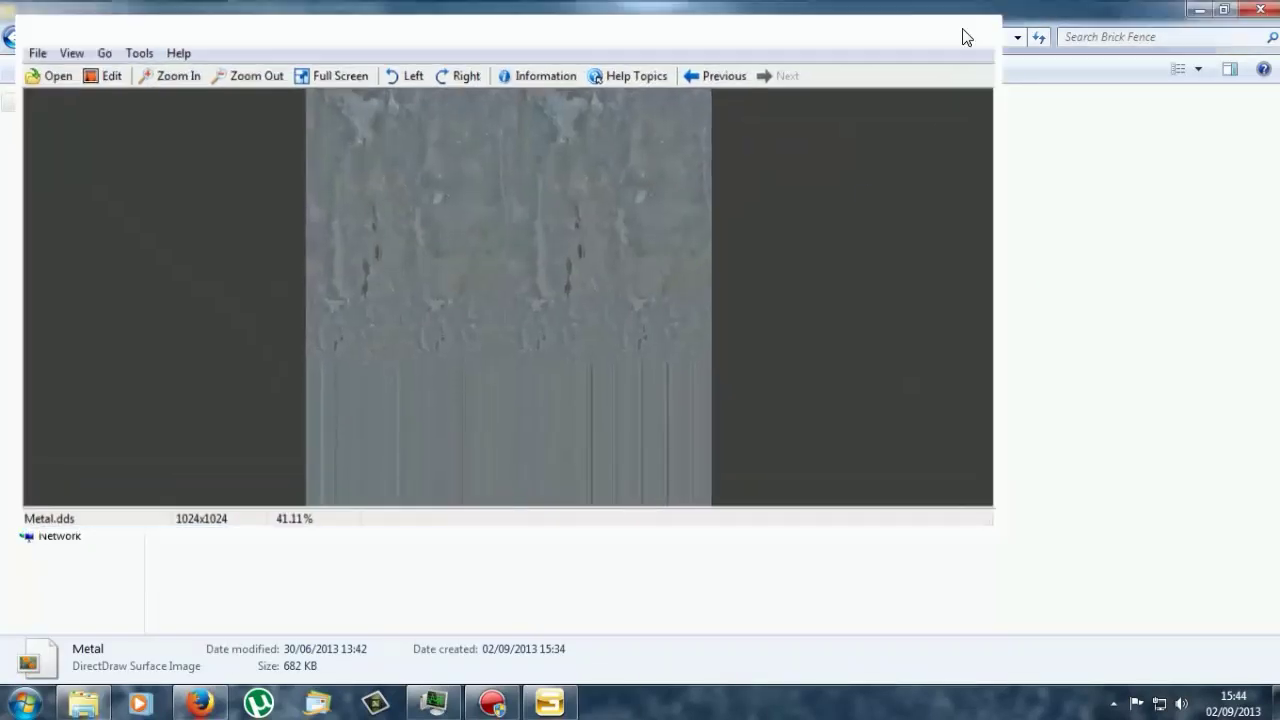
click(962, 37)
double_click(210, 160)
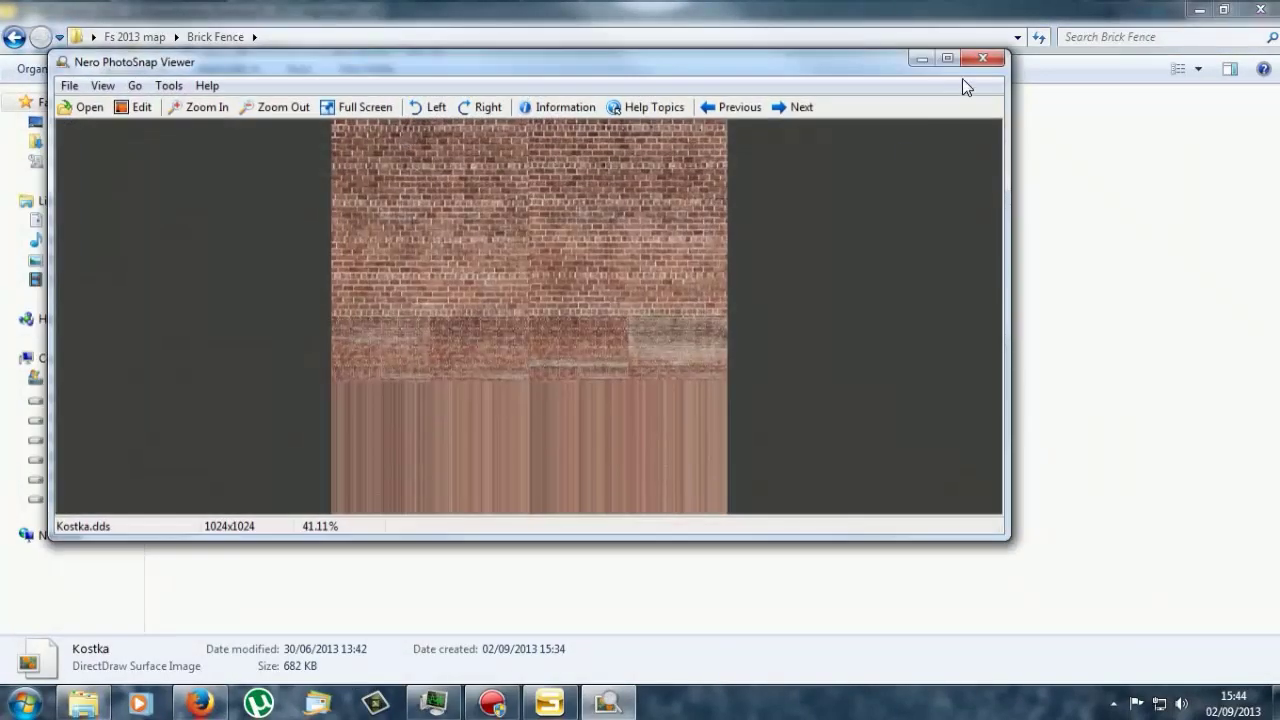
click(983, 58)
double_click(205, 139)
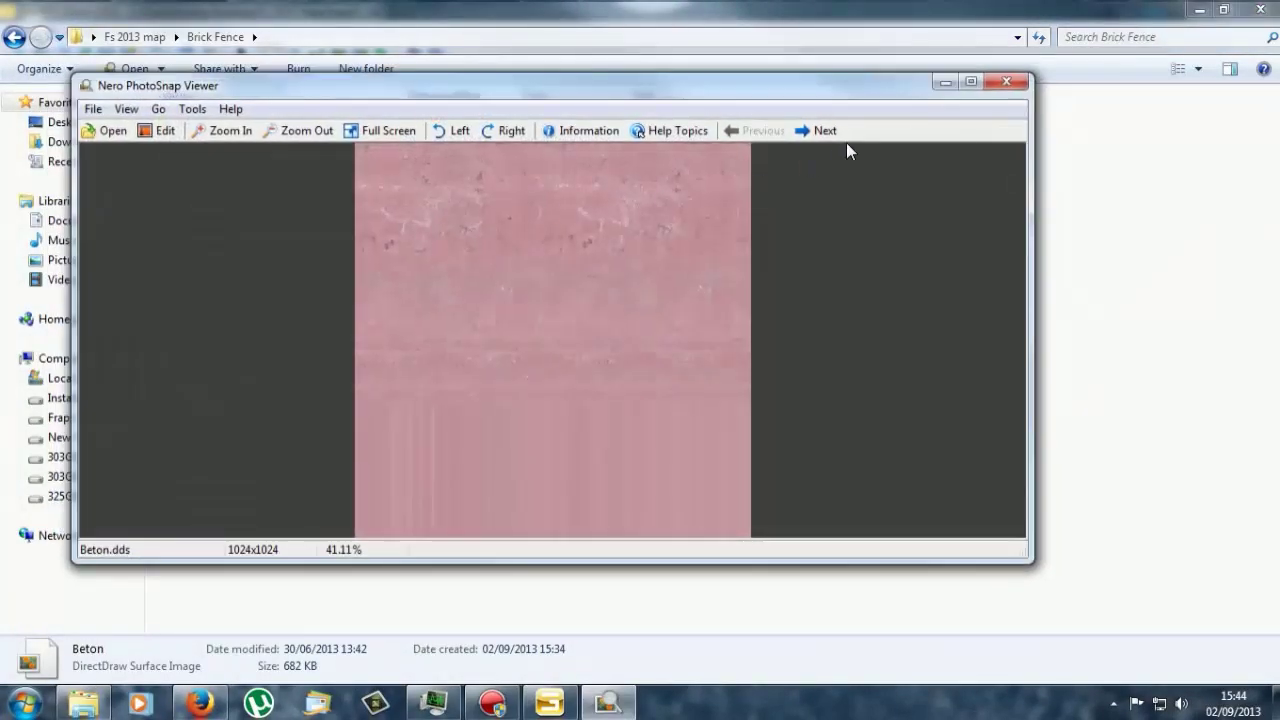
click(986, 82)
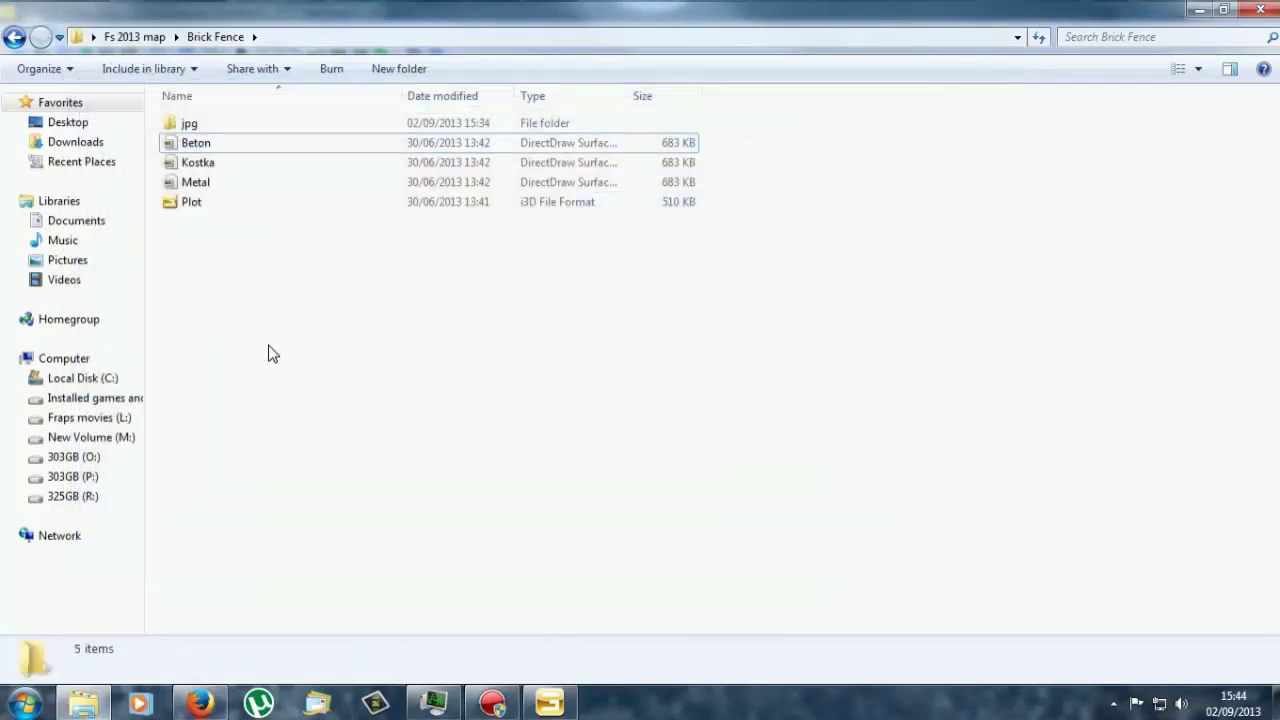
Step: Open Kostka.dds in Paint.NET after briefly opening and closing the Metal texture
right_click(168, 188)
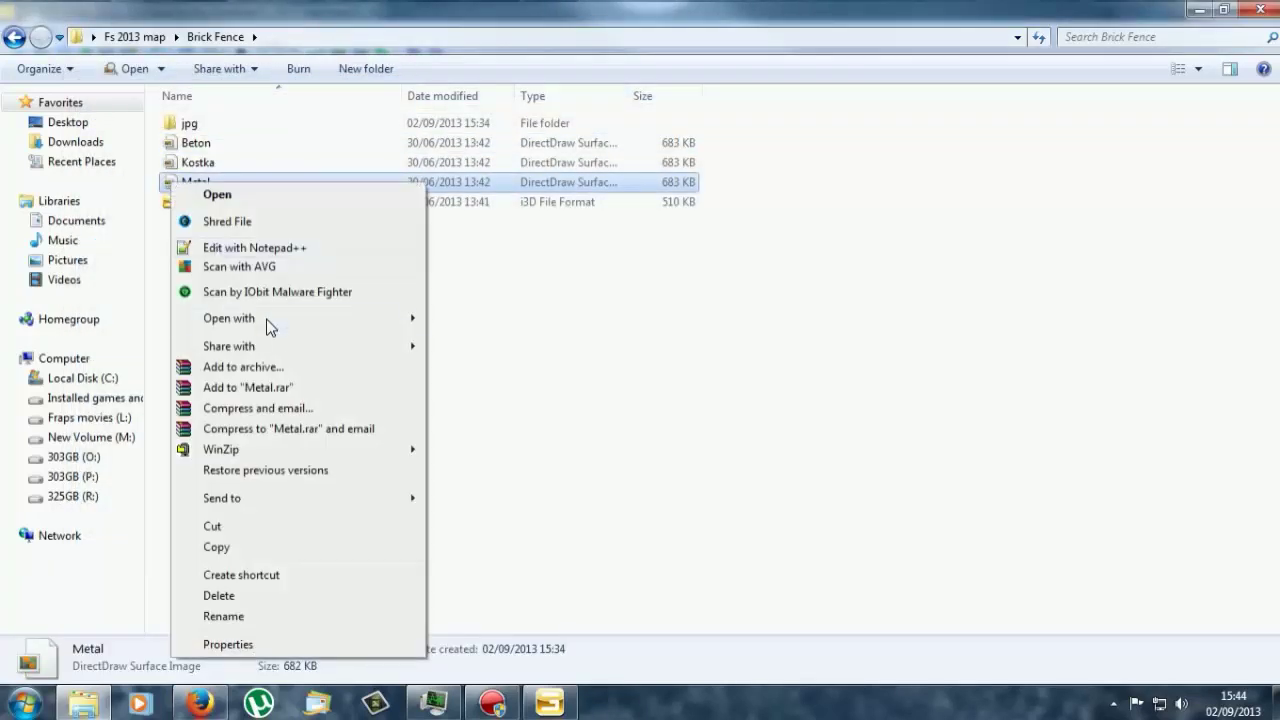
mouse_move(268, 321)
click(479, 359)
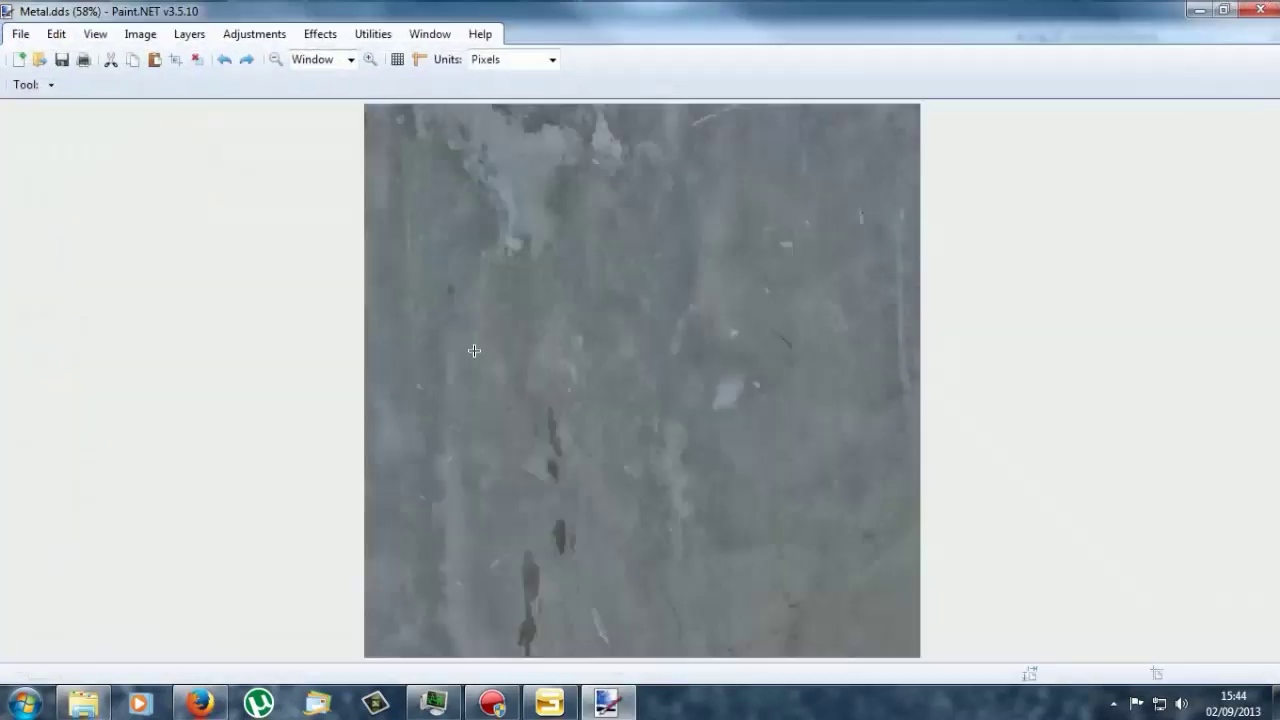
click(1262, 10)
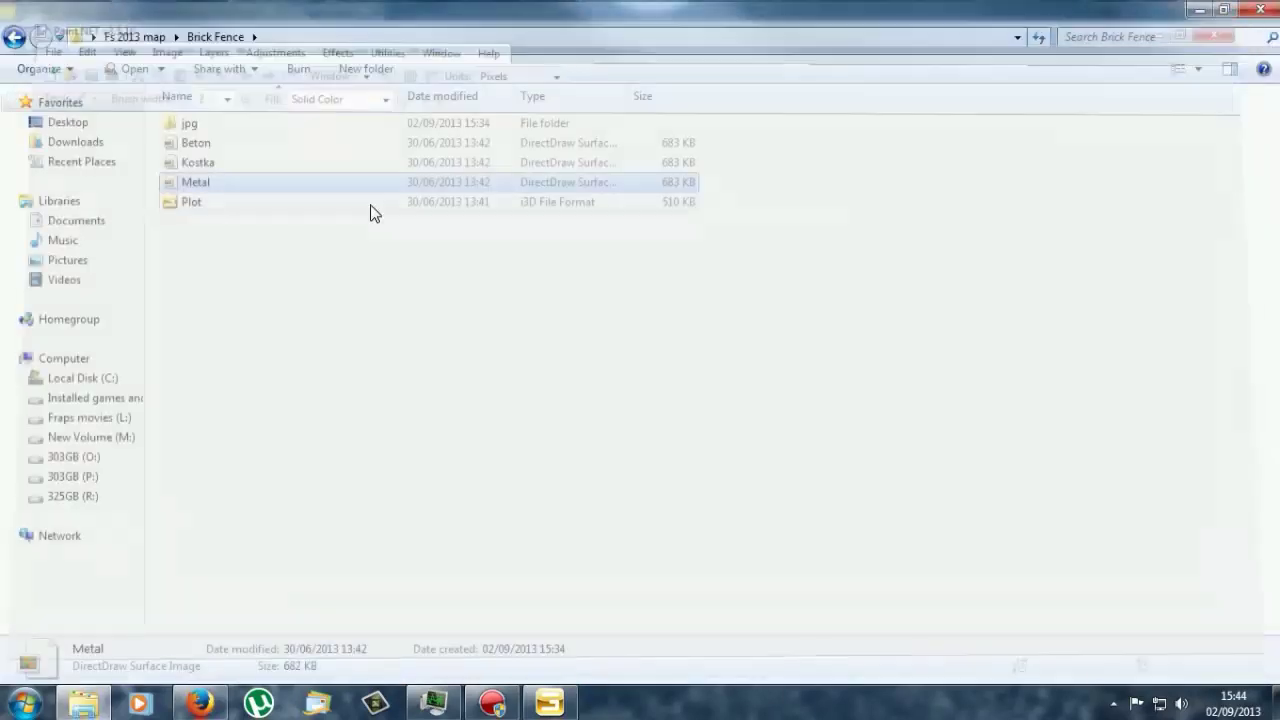
right_click(221, 160)
right_click(189, 162)
mouse_move(283, 297)
click(525, 336)
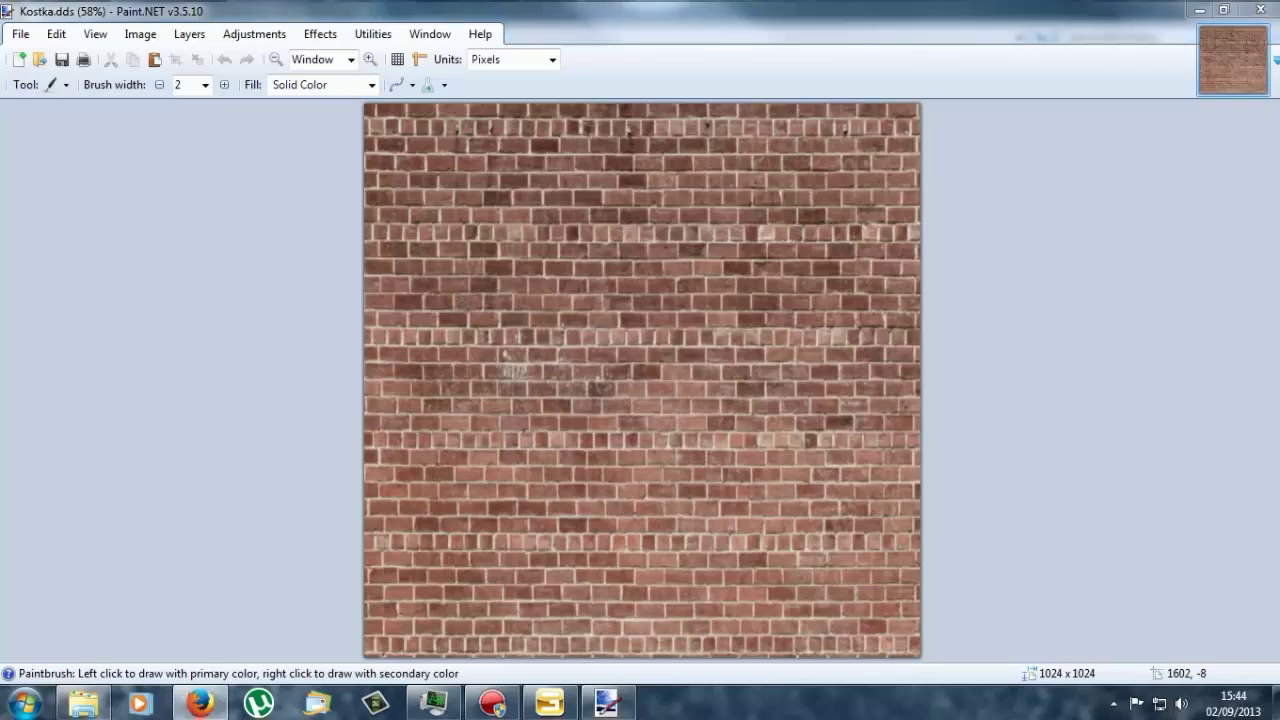
Step: Copy the enlarged grey breeze blocks image in Firefox, then minimize the browser
click(199, 703)
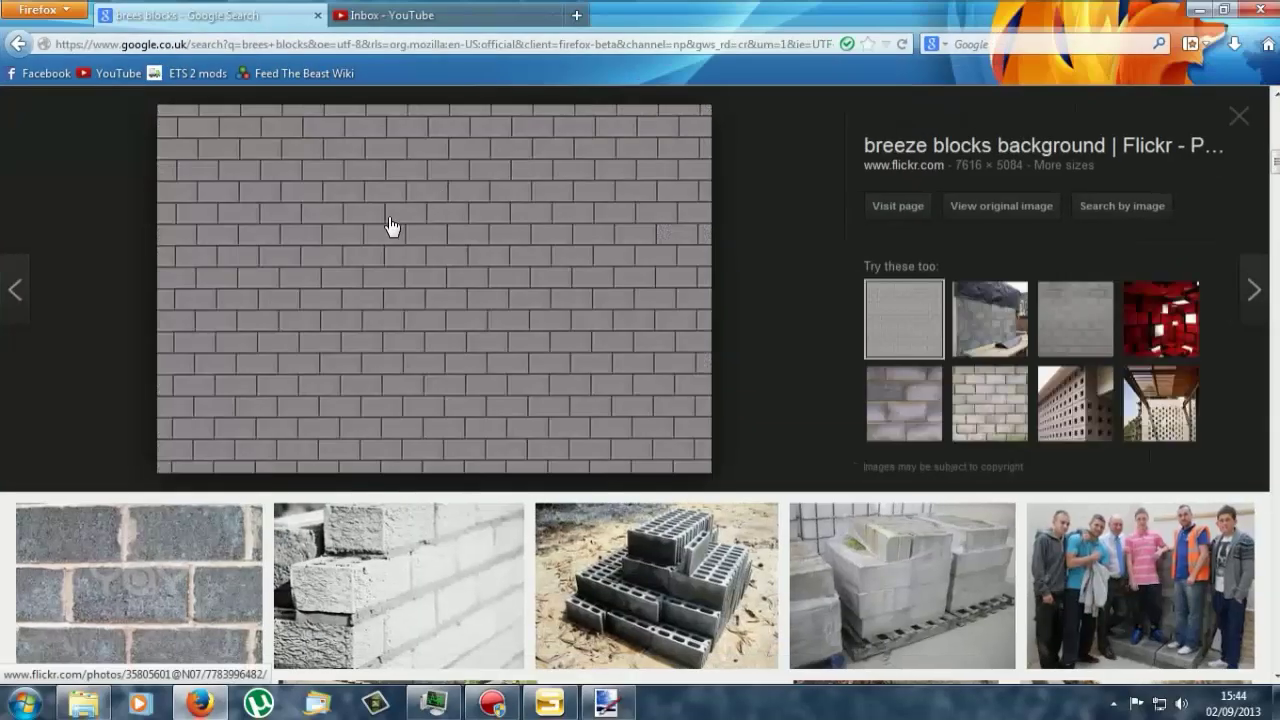
right_click(354, 288)
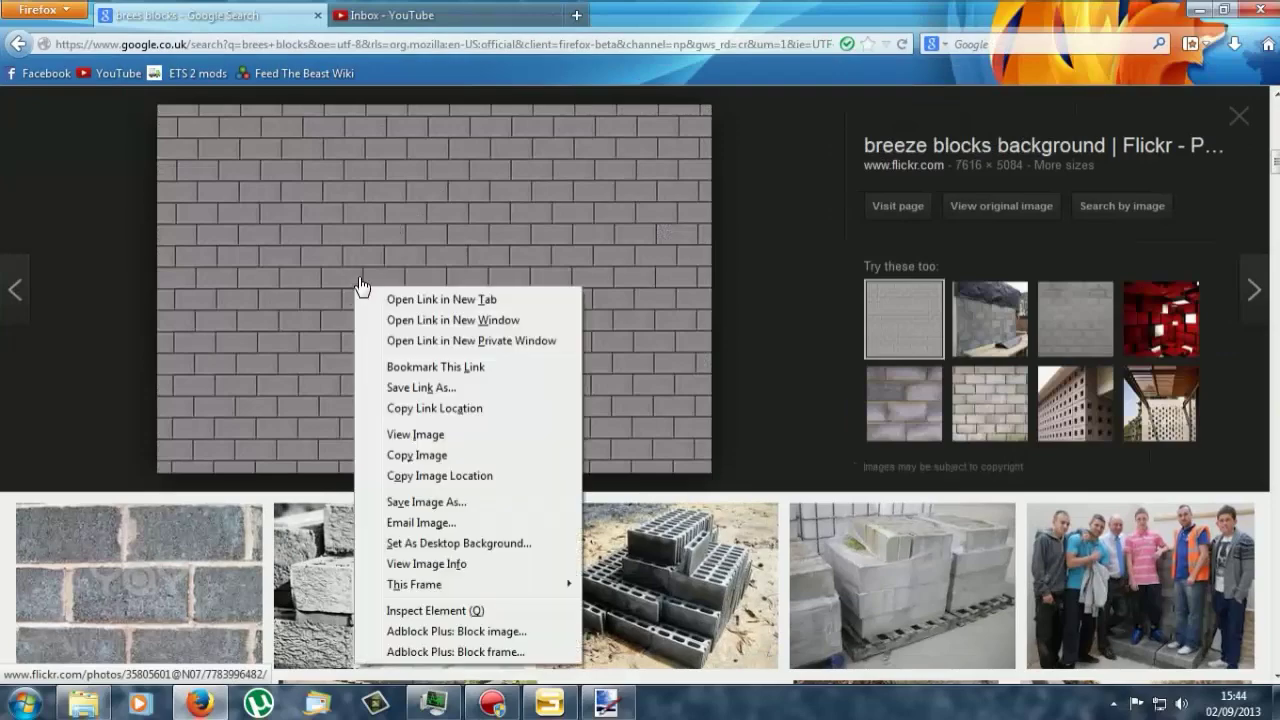
click(391, 457)
click(1199, 10)
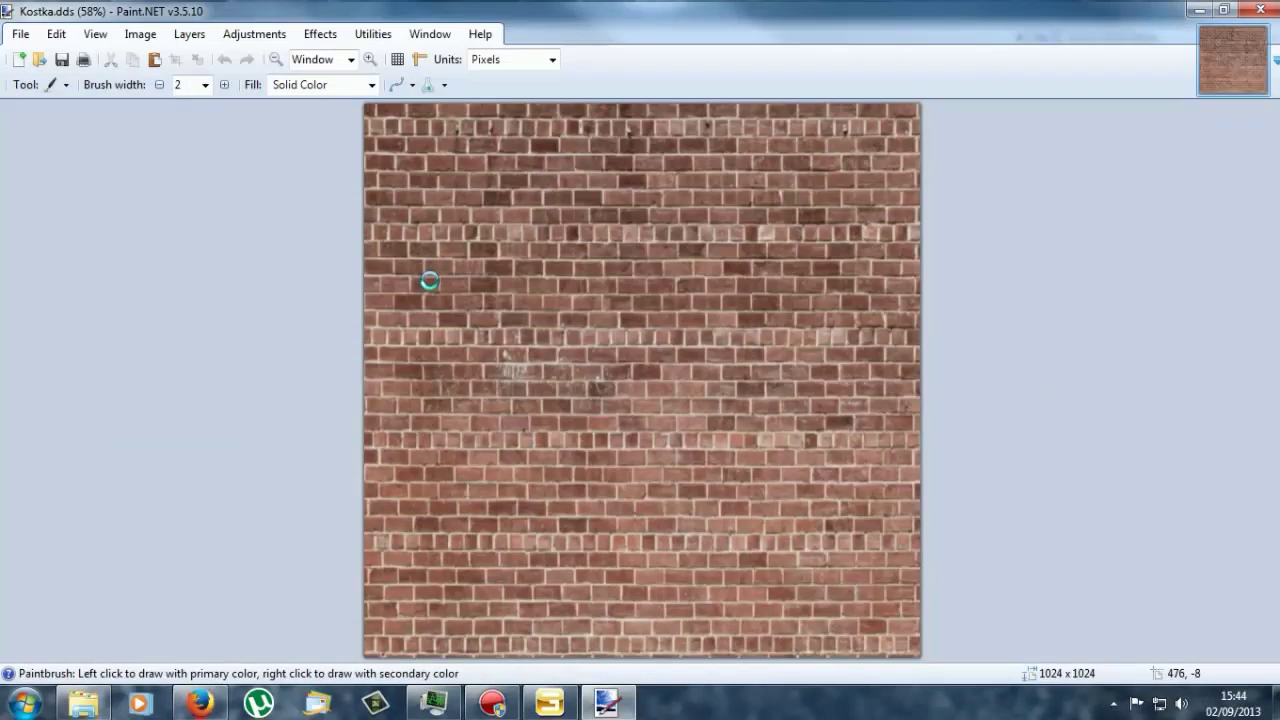
Step: Paste the breeze blocks image over Kostka.dds with Keep canvas size, twice, undoing each paste
key(ctrl+v)
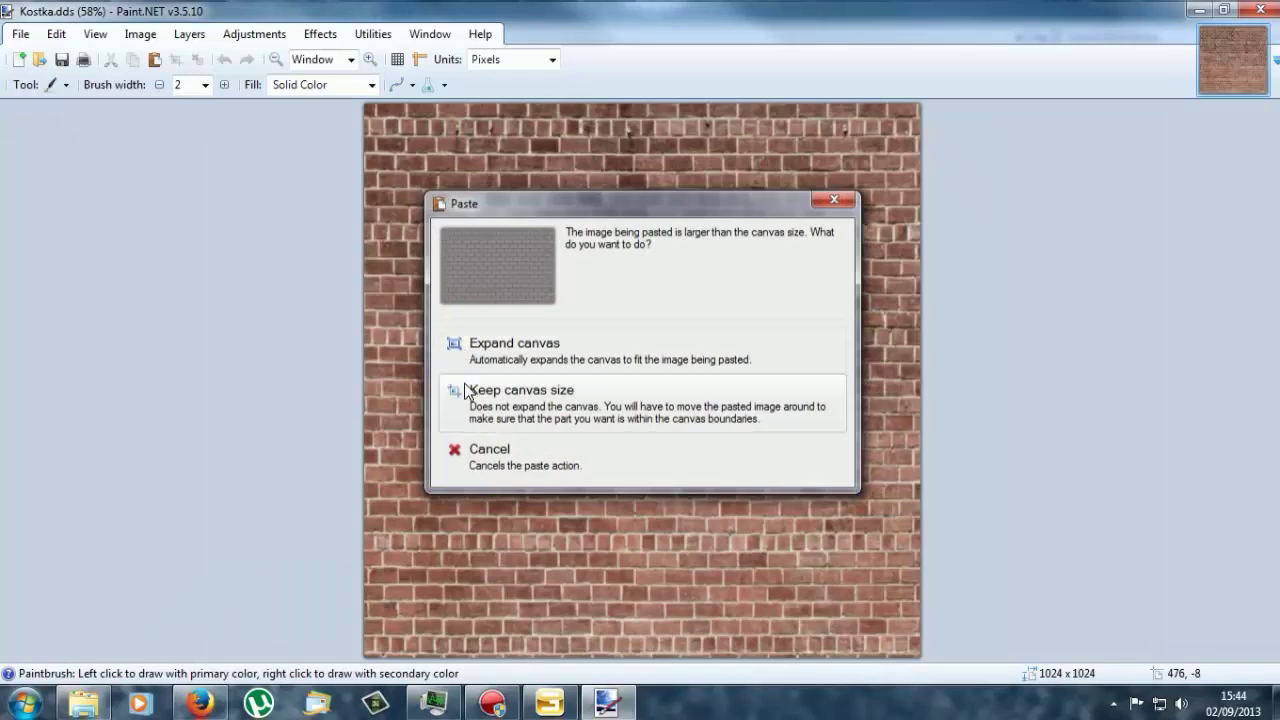
click(467, 393)
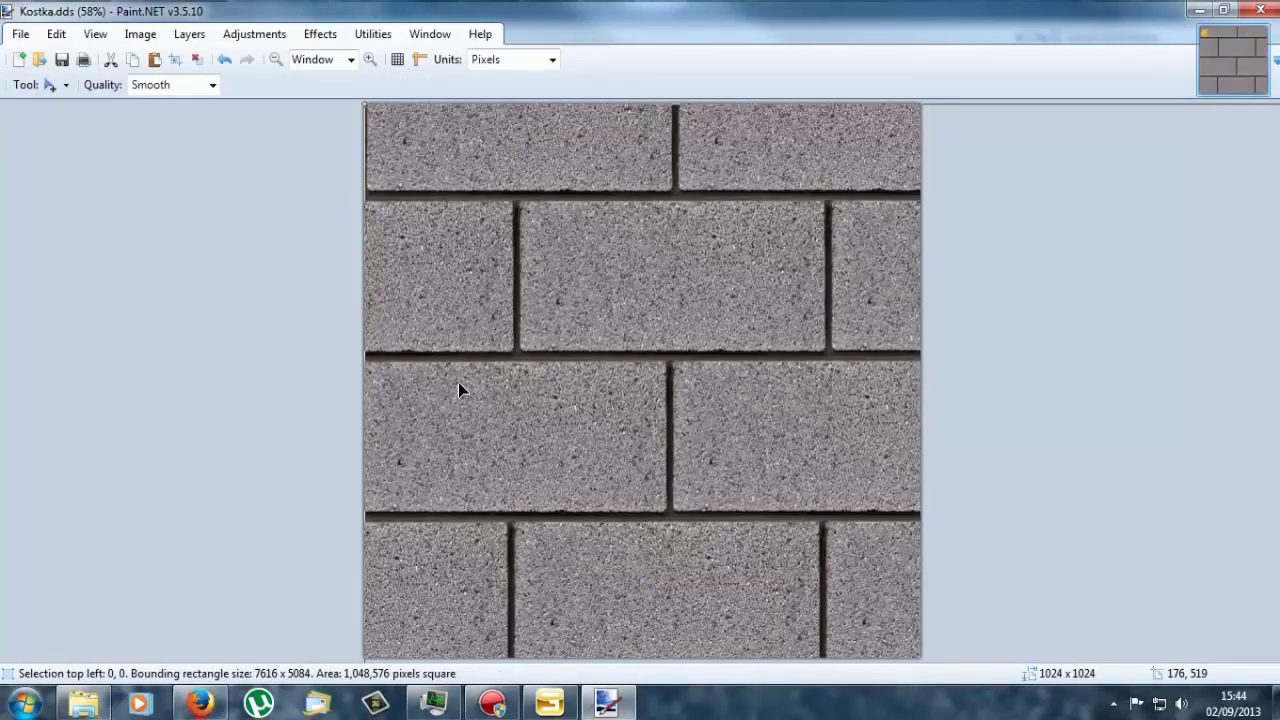
key(ctrl+z)
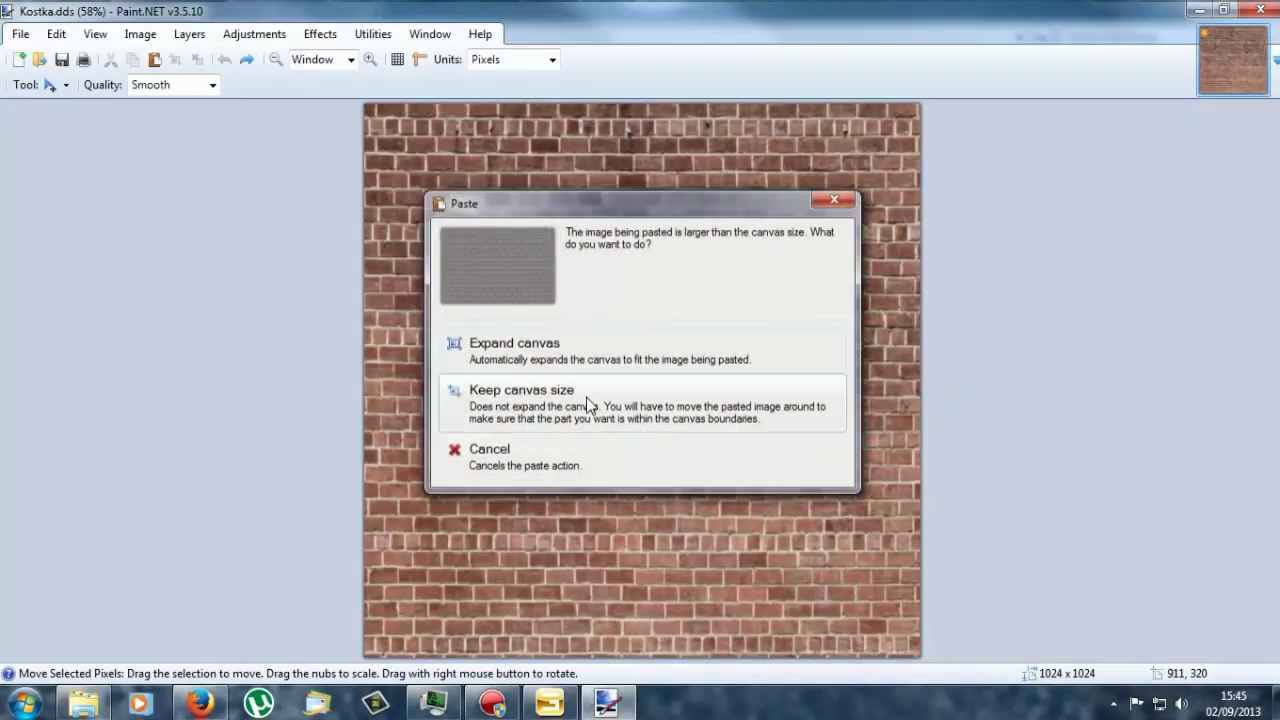
click(586, 397)
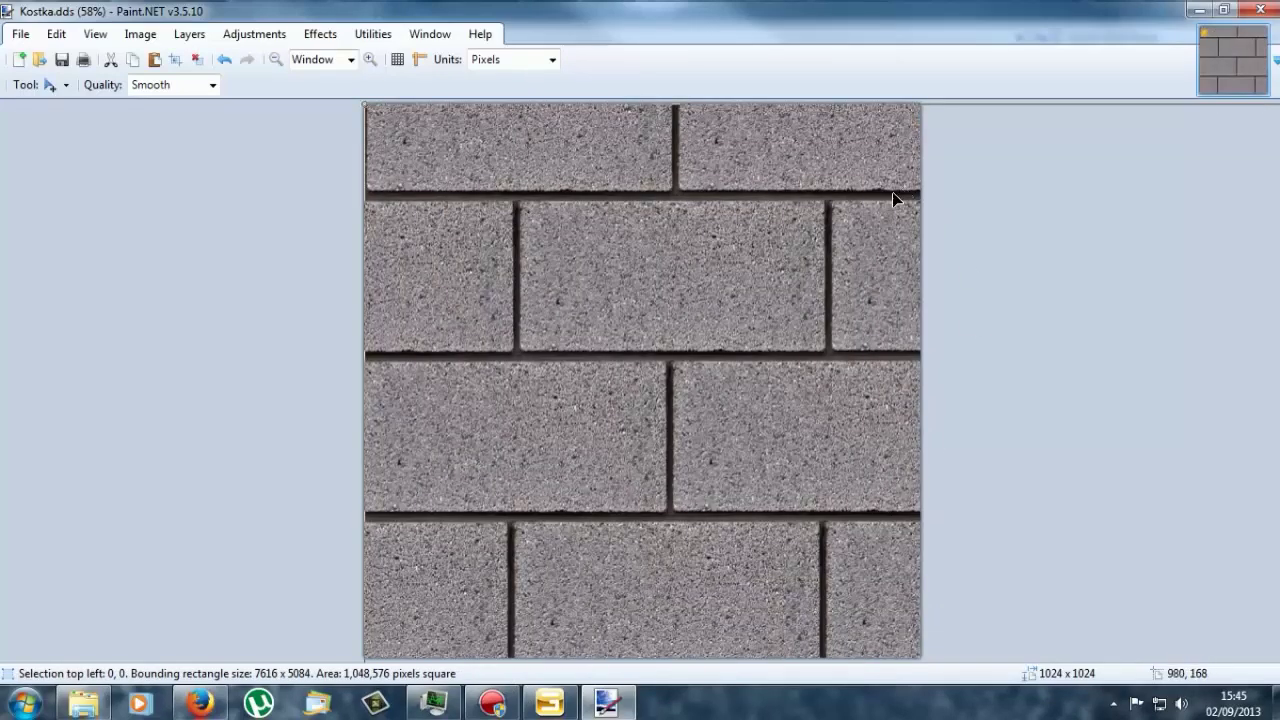
key(ctrl+z)
Step: Screen-capture the breeze block image in Firefox and return to Kostka in Paint.NET
click(84, 703)
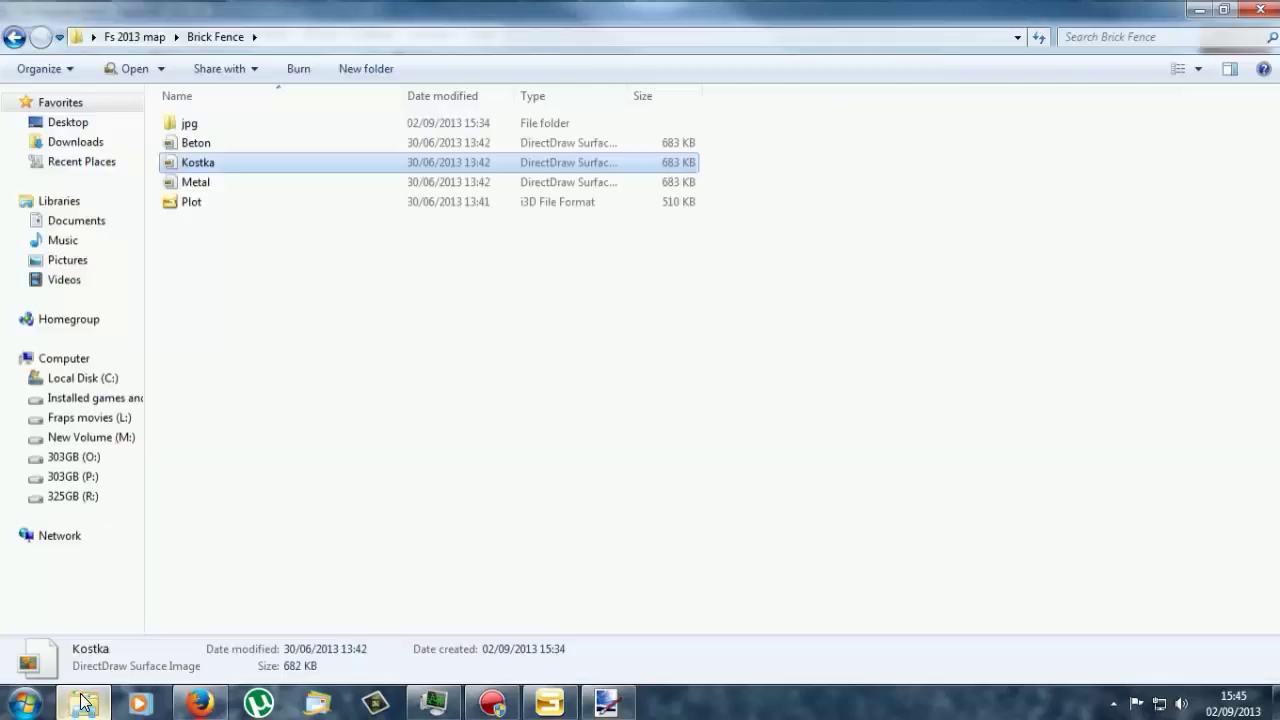
click(190, 705)
right_click(447, 287)
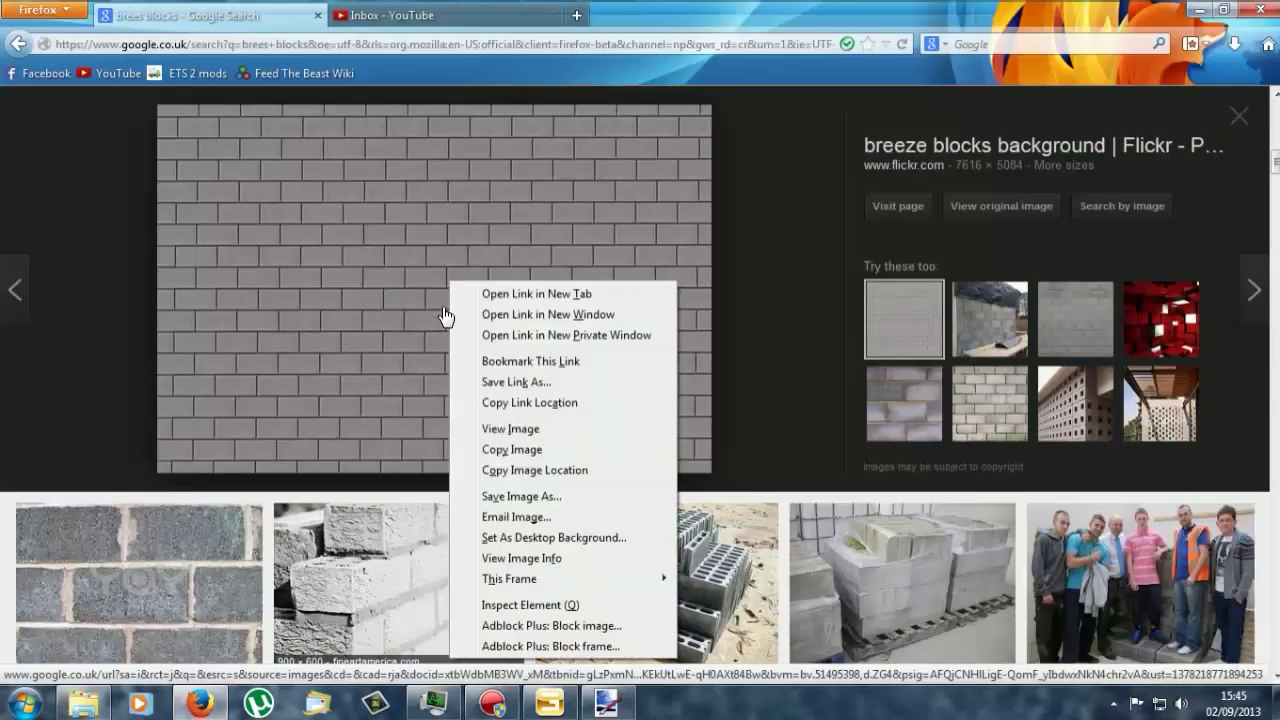
right_click(568, 235)
key(Escape)
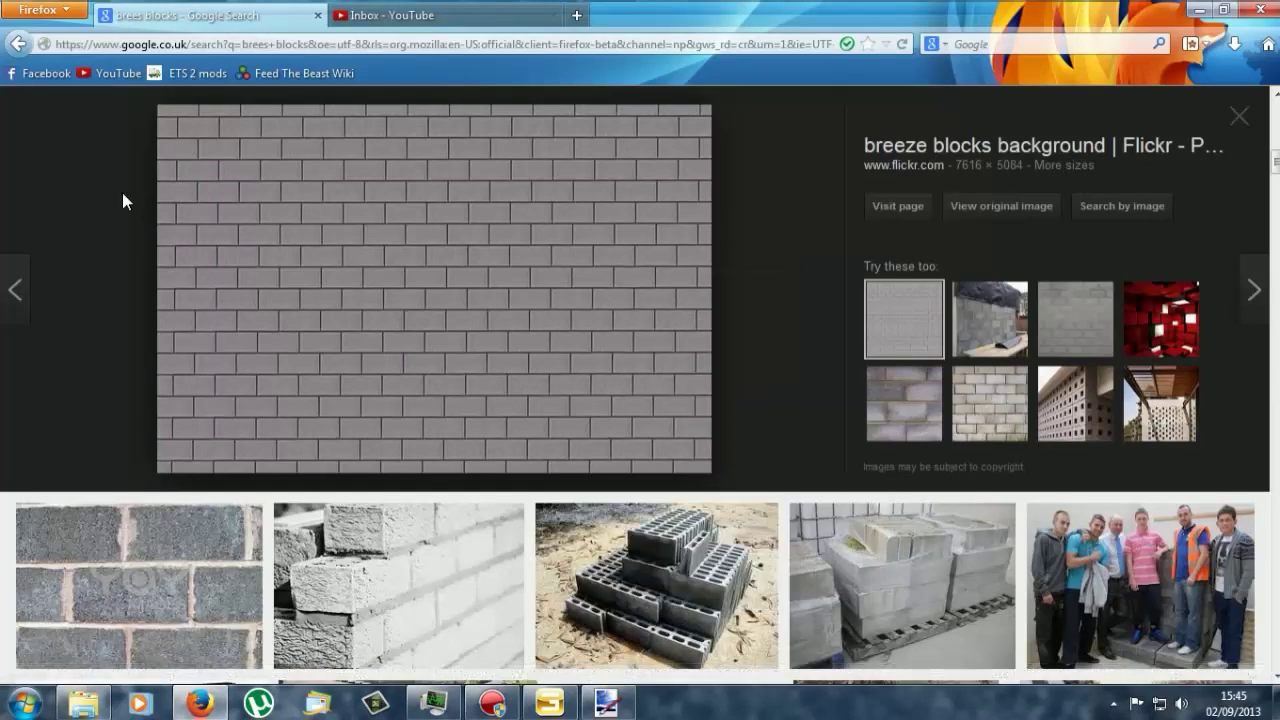
click(606, 705)
Step: Paste the screenshot into a new image and rectangle-select the breeze block wall
key(ctrl+n)
key(Return)
key(ctrl+v)
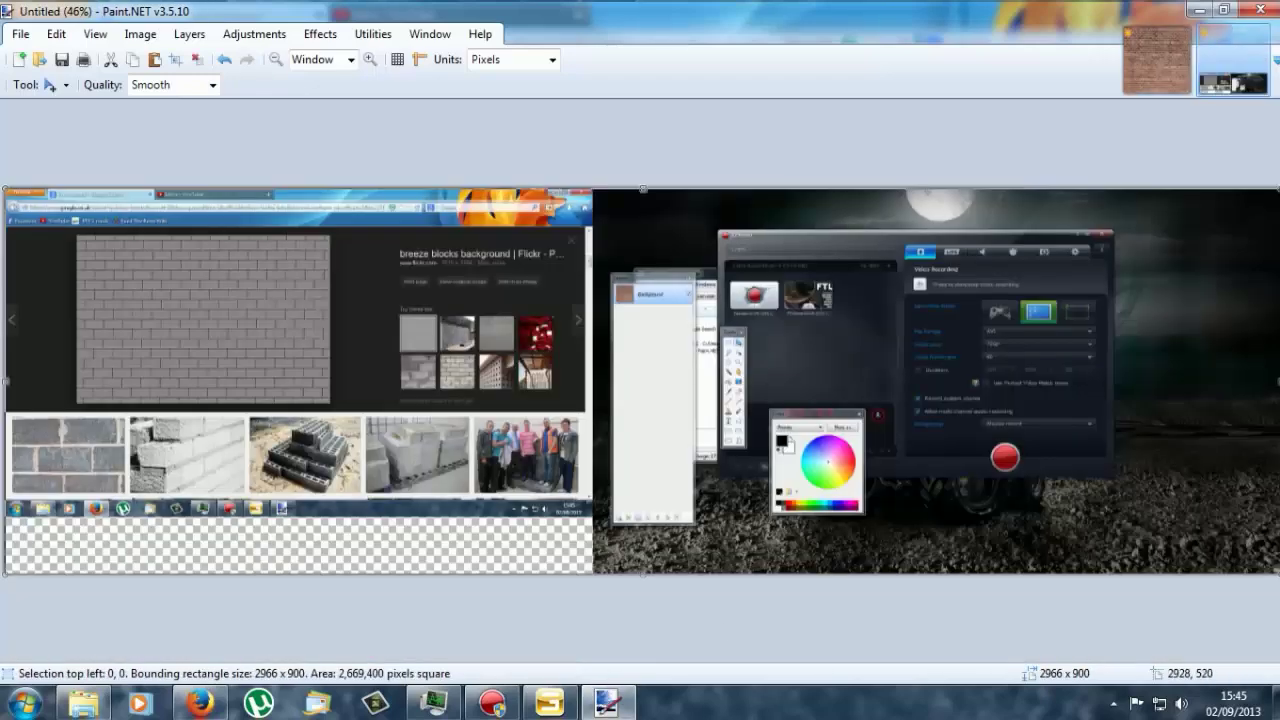
key(s)
click(72, 245)
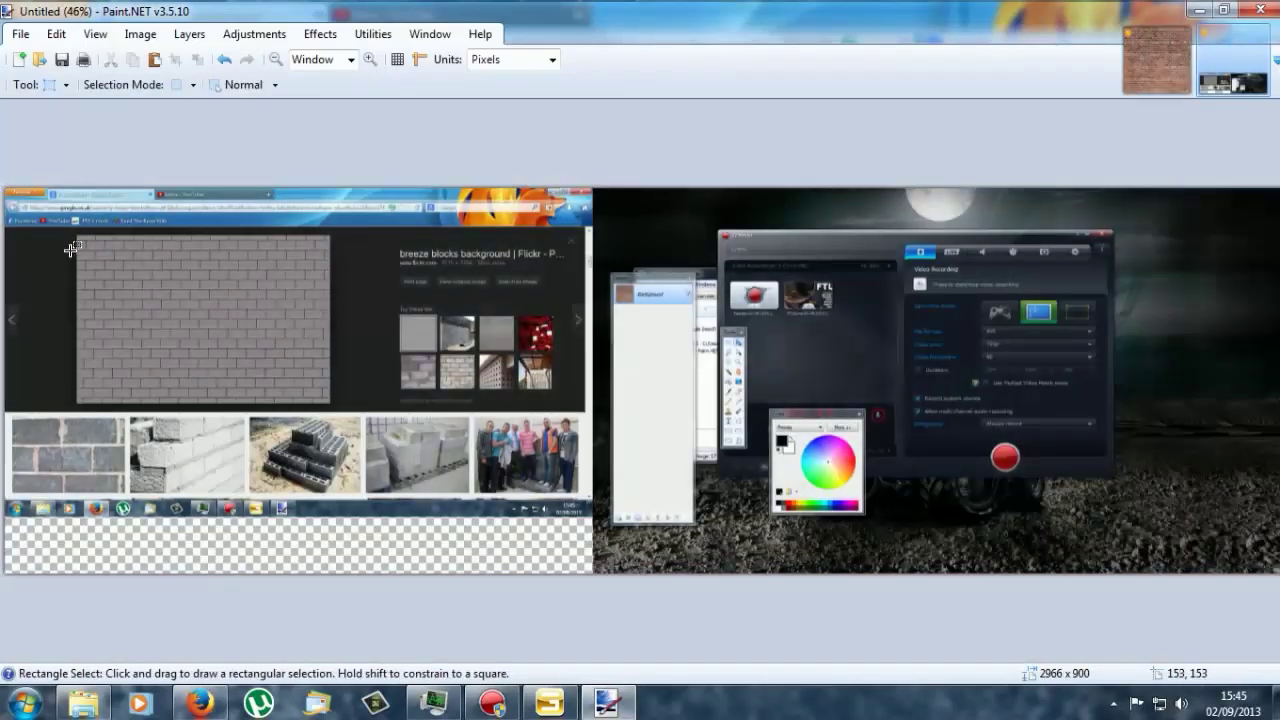
drag(80, 233, 326, 400)
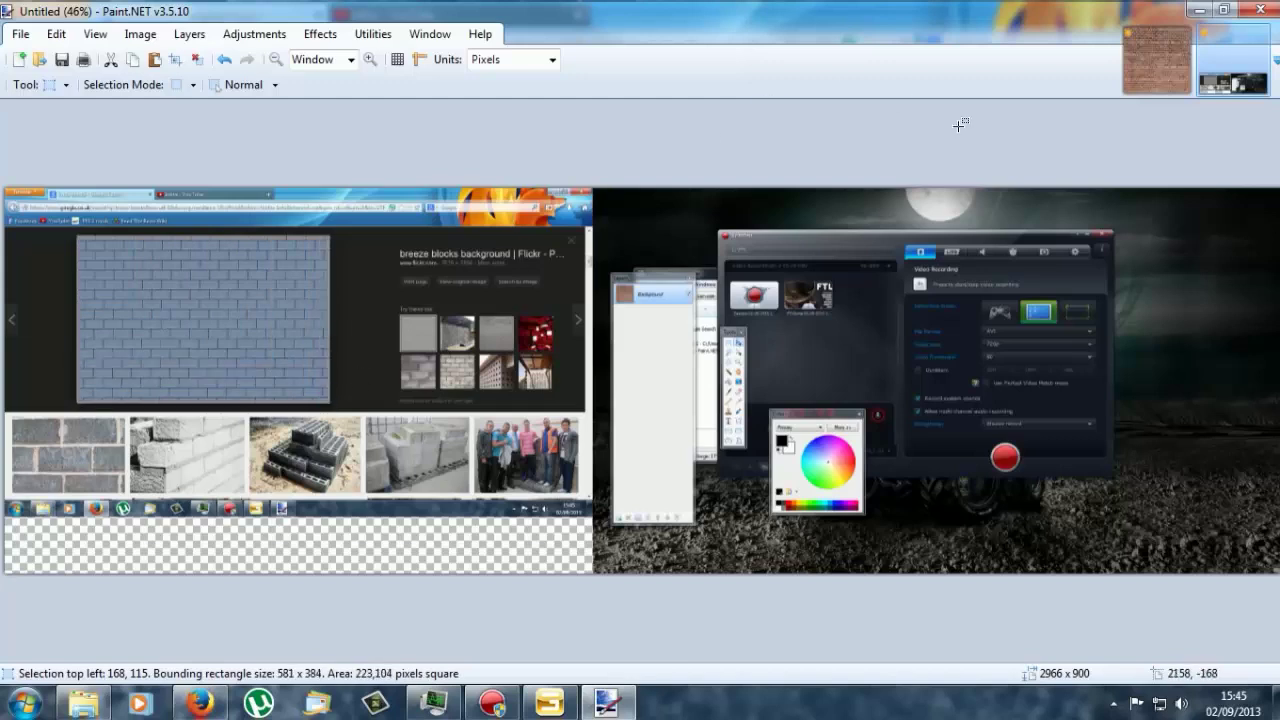
Step: Paste the breeze blocks onto Kostka.dds, moving them to the top-left, then paste another copy
click(1124, 56)
key(ctrl+v)
drag(651, 272, 452, 376)
key(ctrl+v)
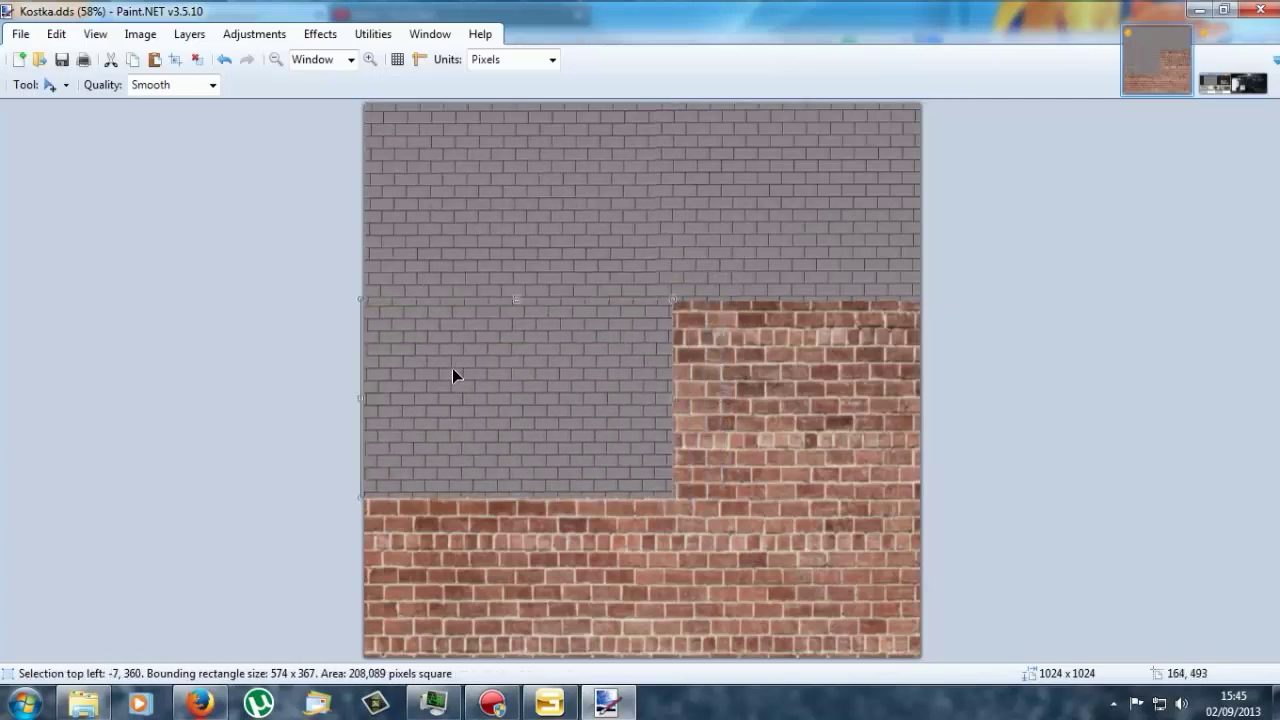
Step: Paste grey brick copies over the right-middle, bottom-left and bottom-right red areas
key(ctrl+v)
drag(486, 234, 804, 430)
key(ctrl+v)
drag(611, 220, 606, 610)
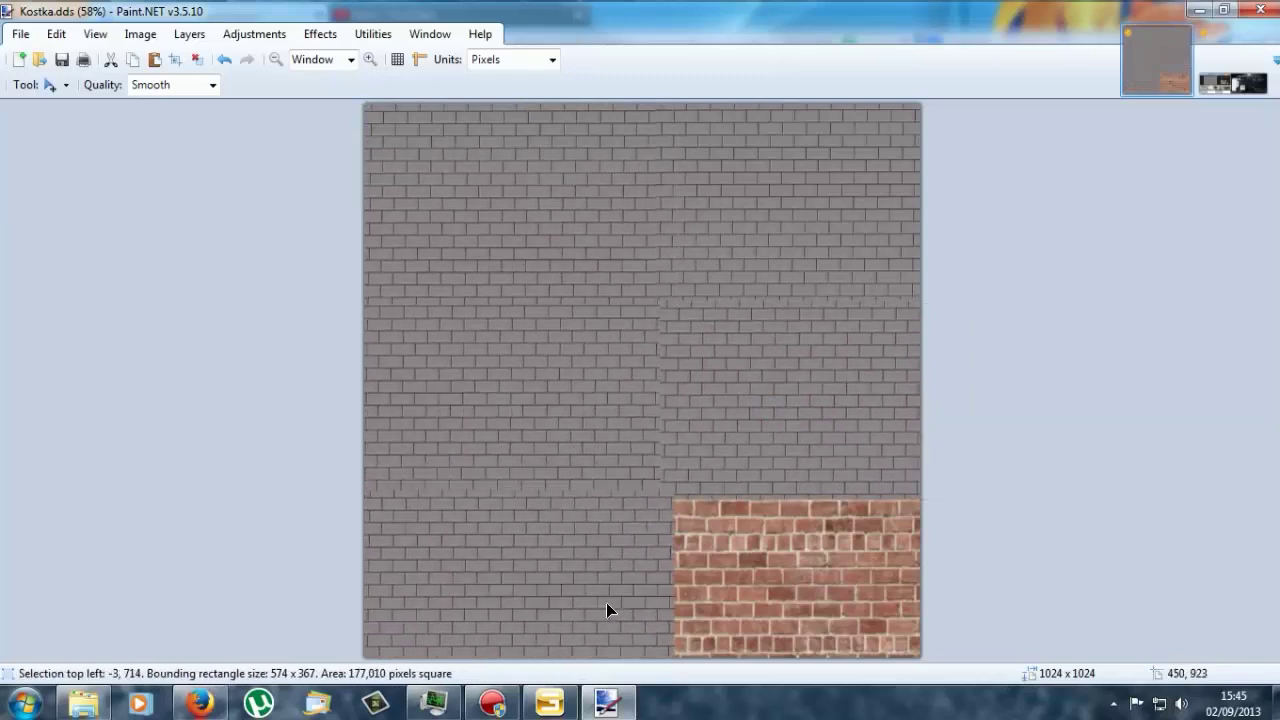
key(ctrl+v)
drag(535, 214, 798, 594)
Step: Save Kostka.dds with the DDS settings confirmed and close Paint.NET
key(ctrl+s)
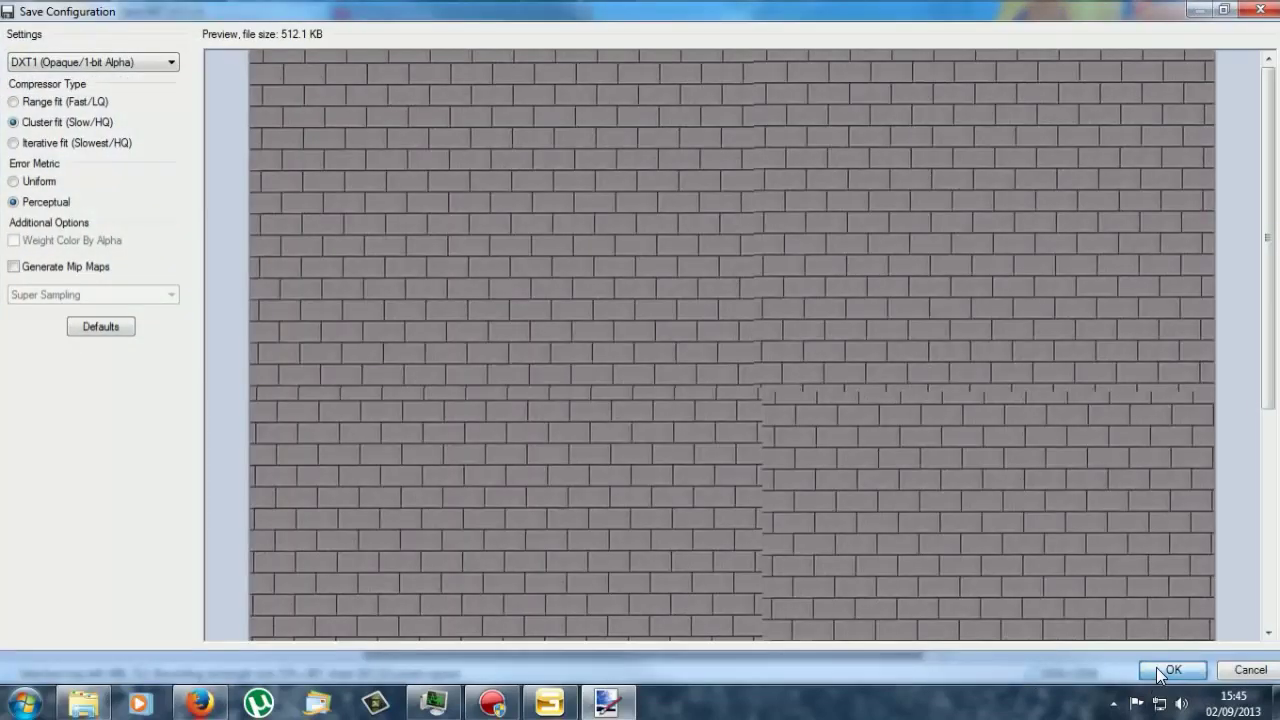
click(1167, 670)
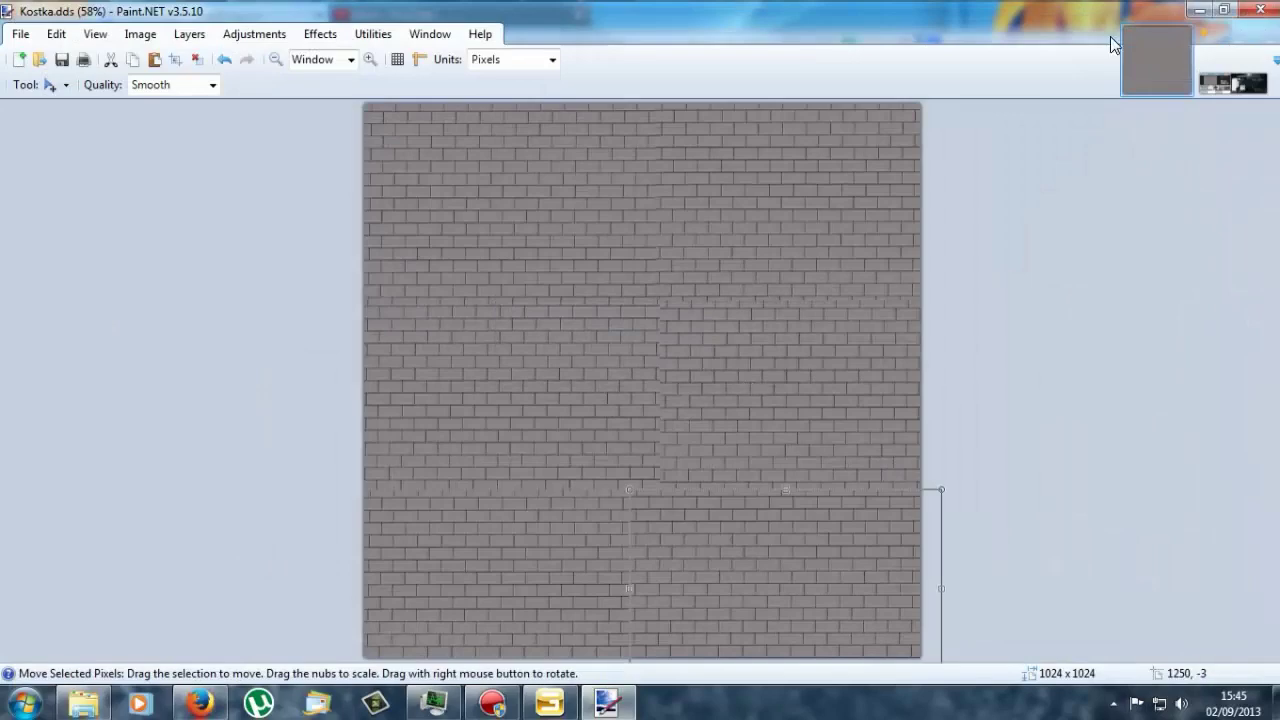
click(1245, 10)
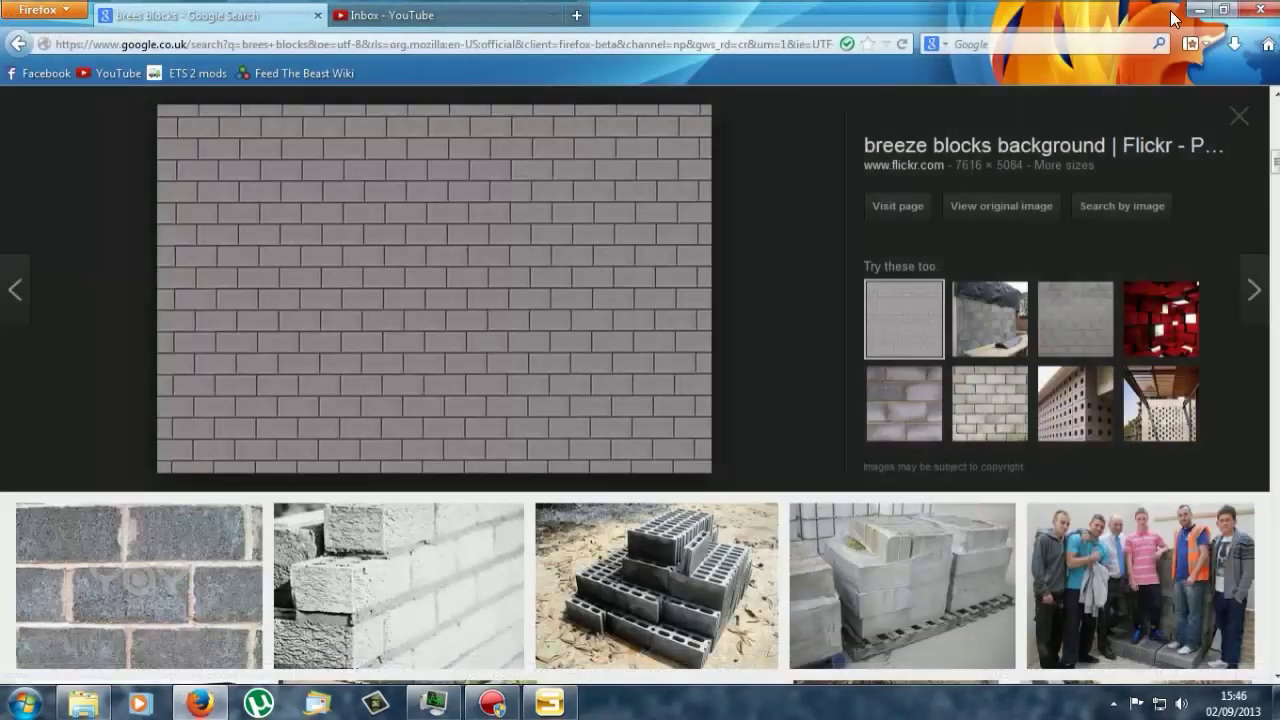
Step: Return from Firefox to GIANTS Editor and orbit around the still red-brick fence
click(1199, 9)
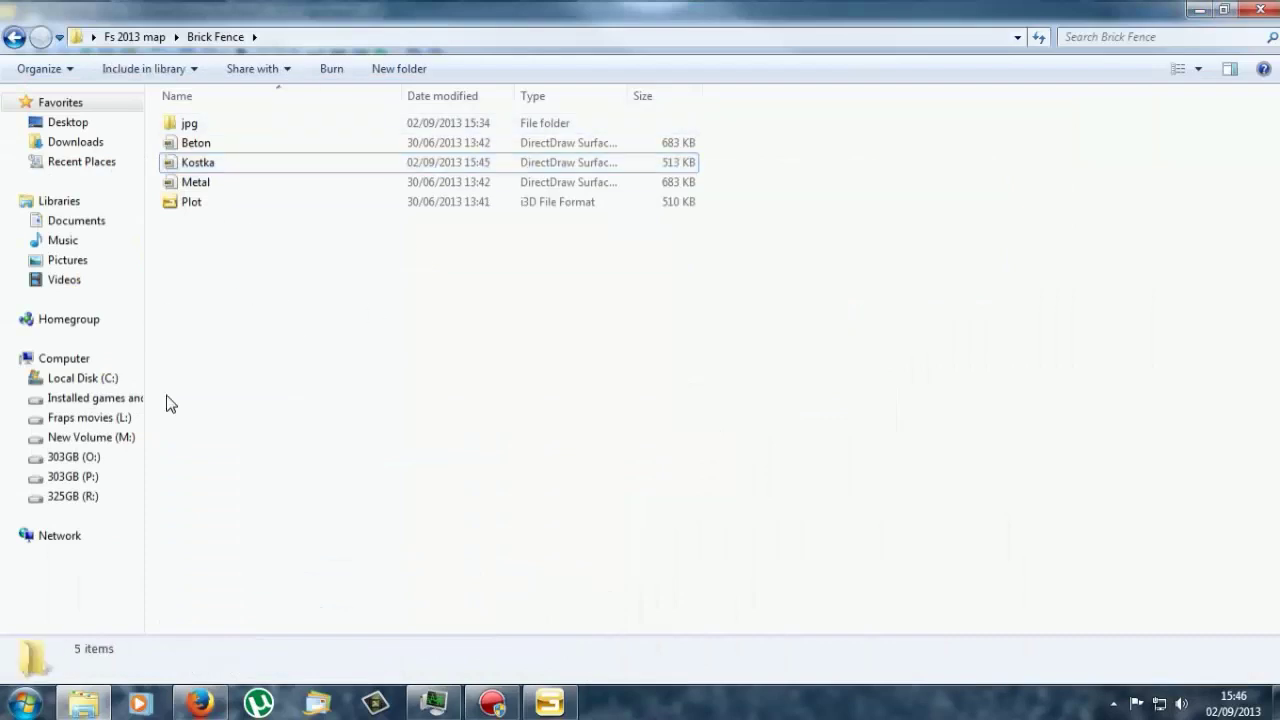
click(549, 702)
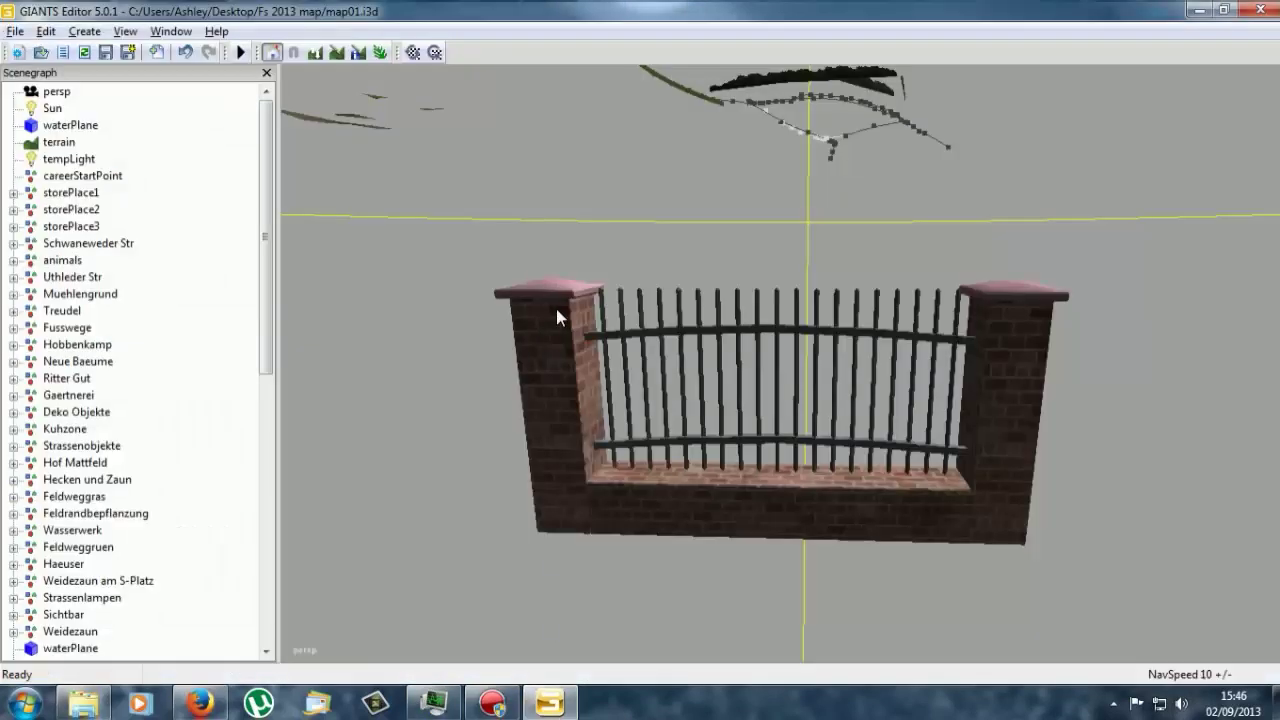
right_drag(556, 309, 640, 409)
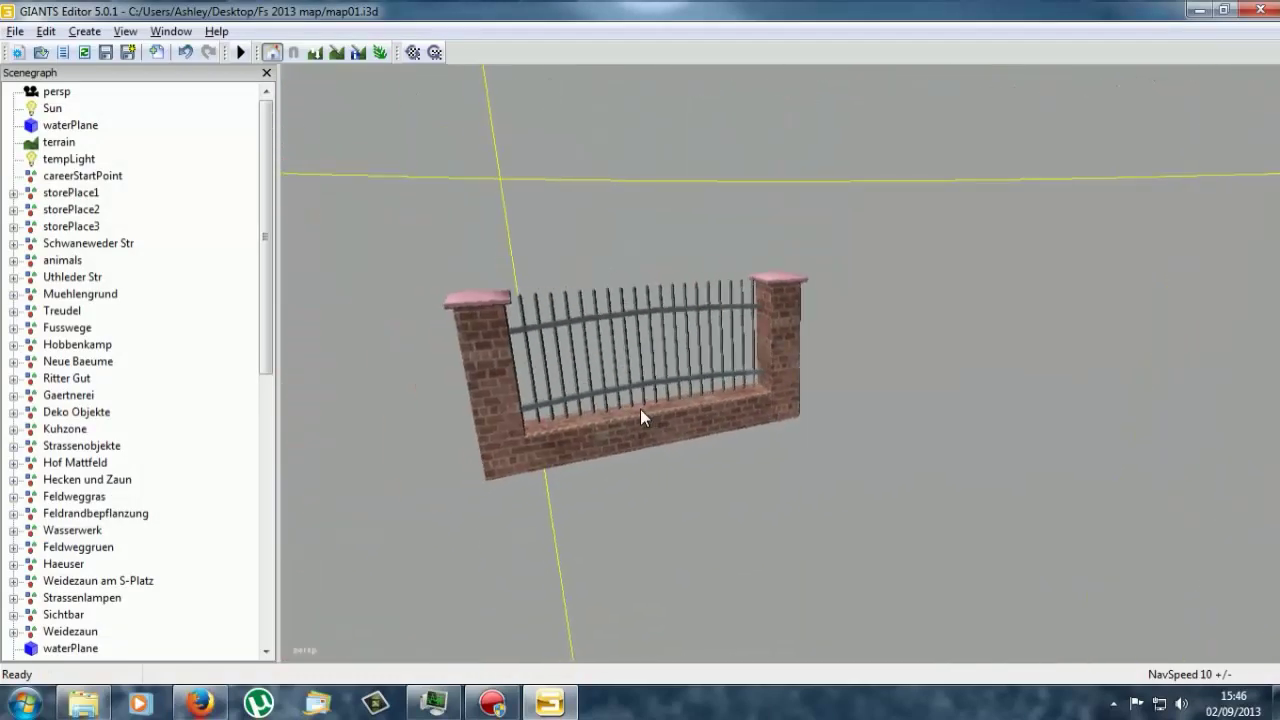
Step: Reload textures and orbit around the fence to check its grey breeze-block walls and gate bars
click(413, 53)
middle_drag(560, 329, 686, 455)
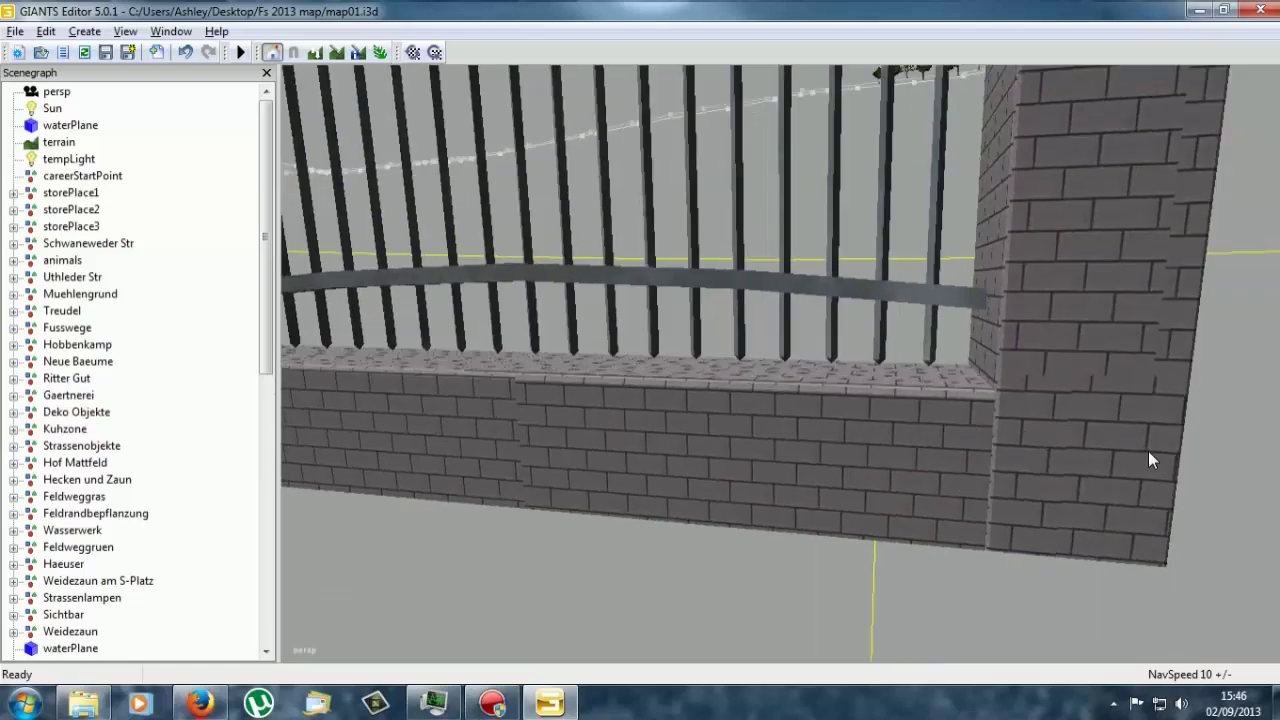
middle_drag(1042, 415, 1026, 367)
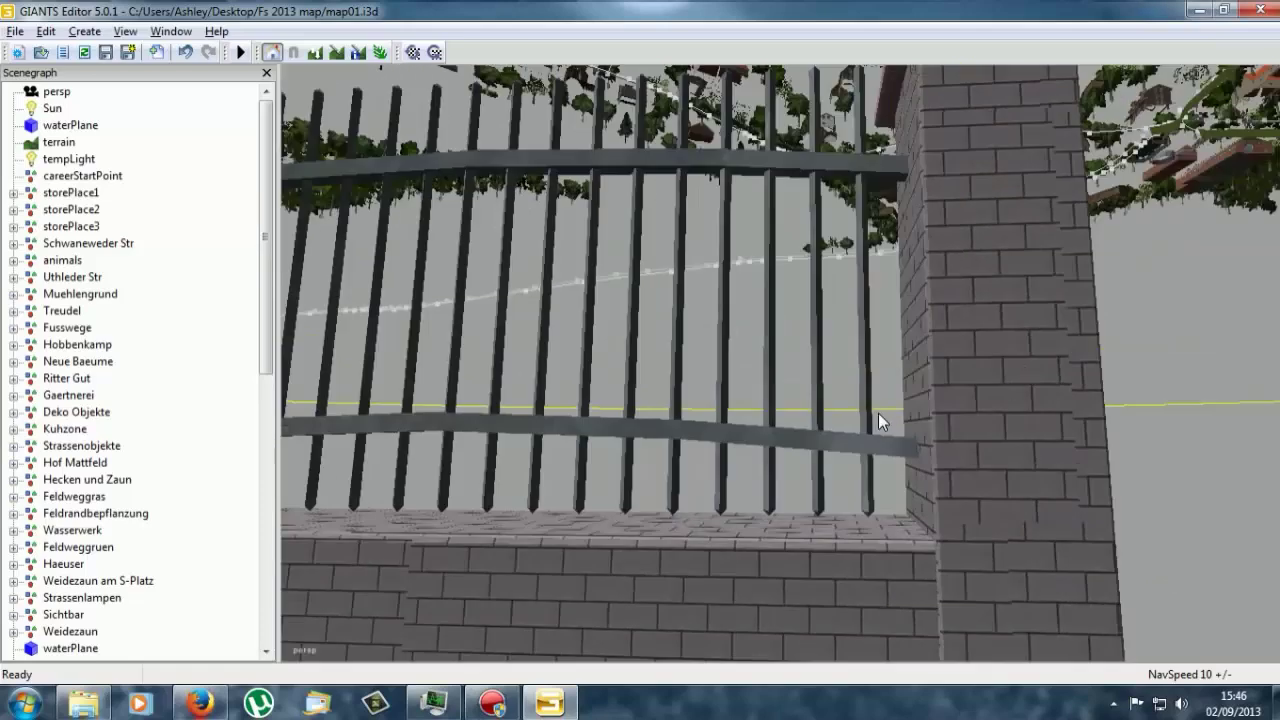
middle_drag(878, 413, 950, 423)
middle_drag(872, 457, 938, 478)
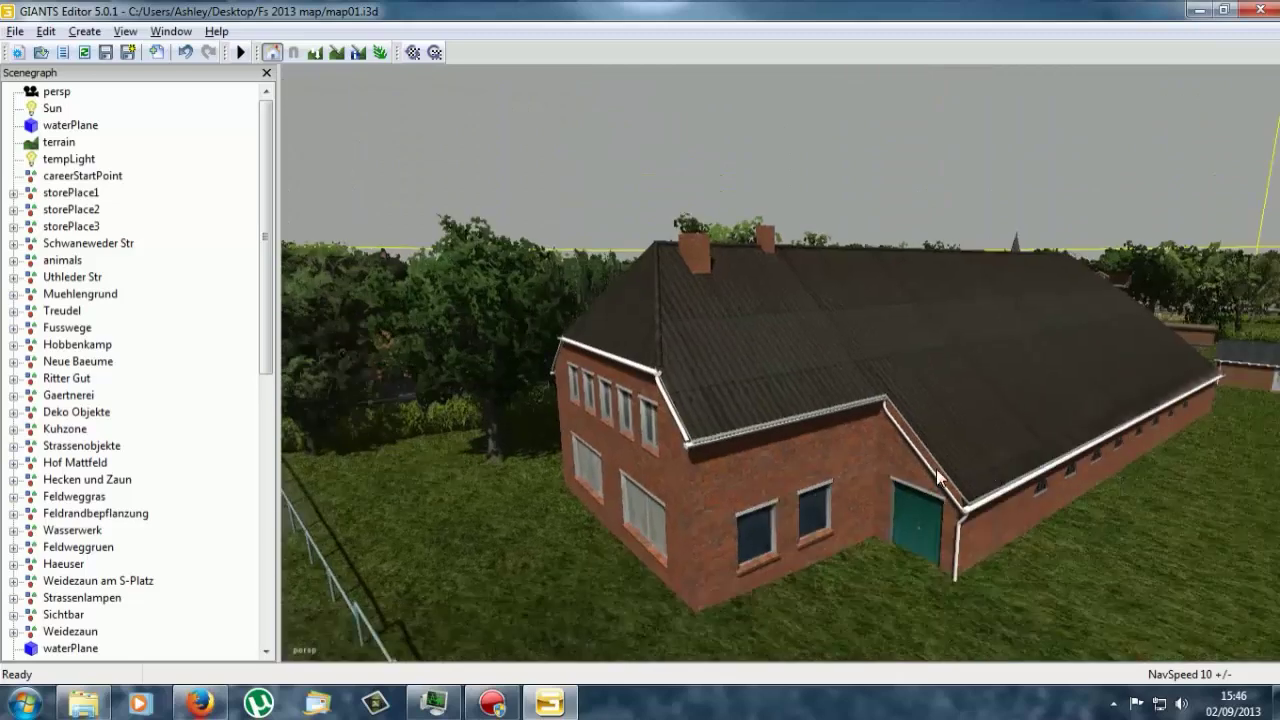
Step: Select a brick village house, frame the view on it, and pull the camera up over the village
click(872, 484)
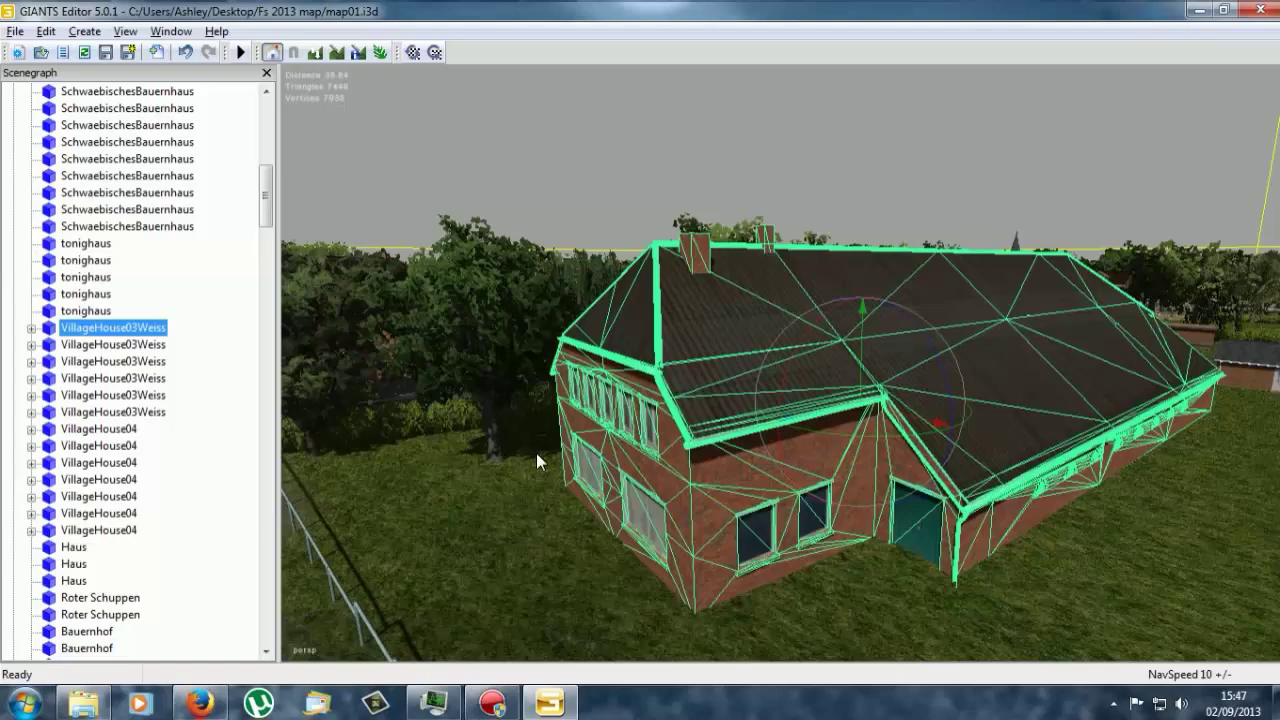
key(f)
right_drag(510, 435, 832, 447)
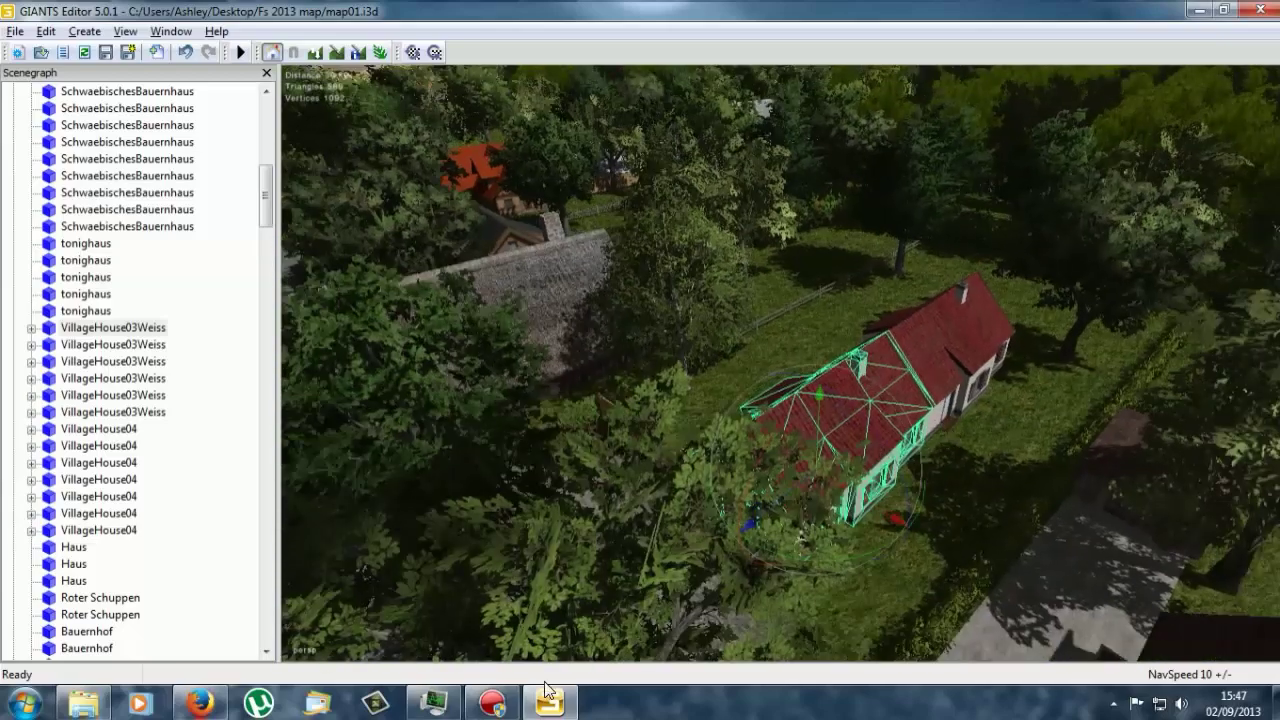
Step: Navigate from the Brick Fence folder back to the Fs 2013 map folder and into villageHouses
click(84, 703)
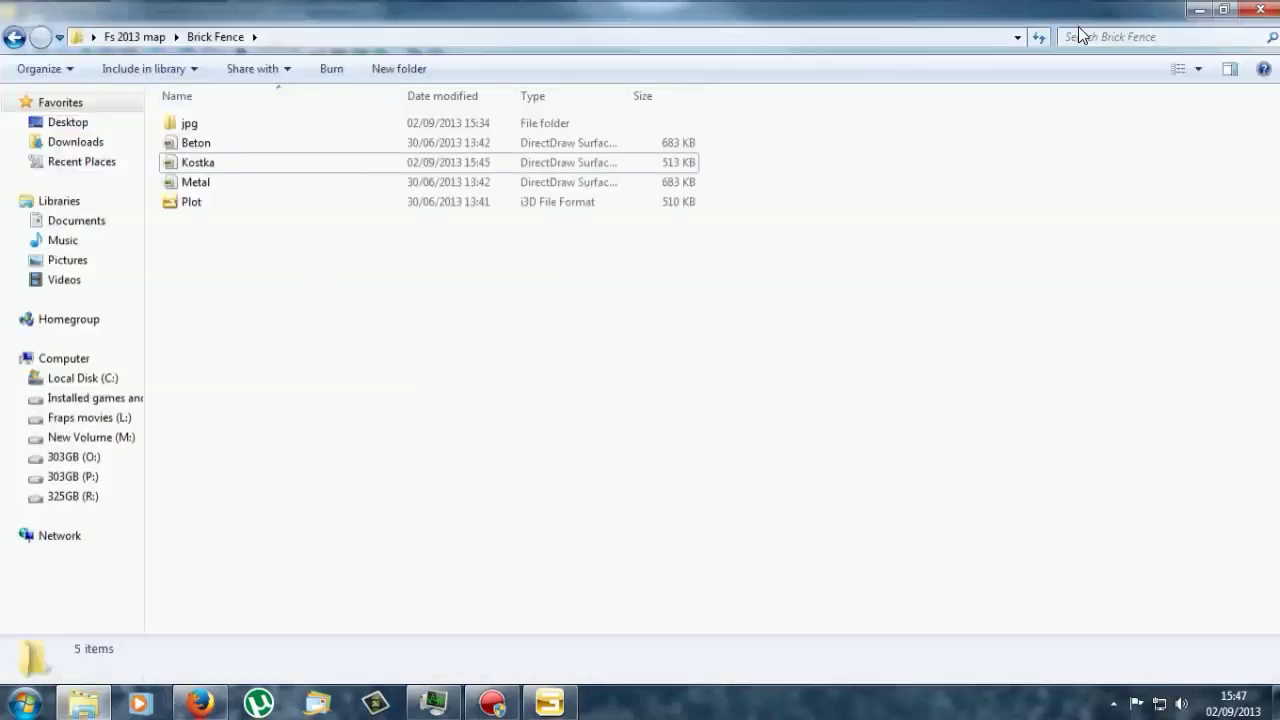
click(8, 37)
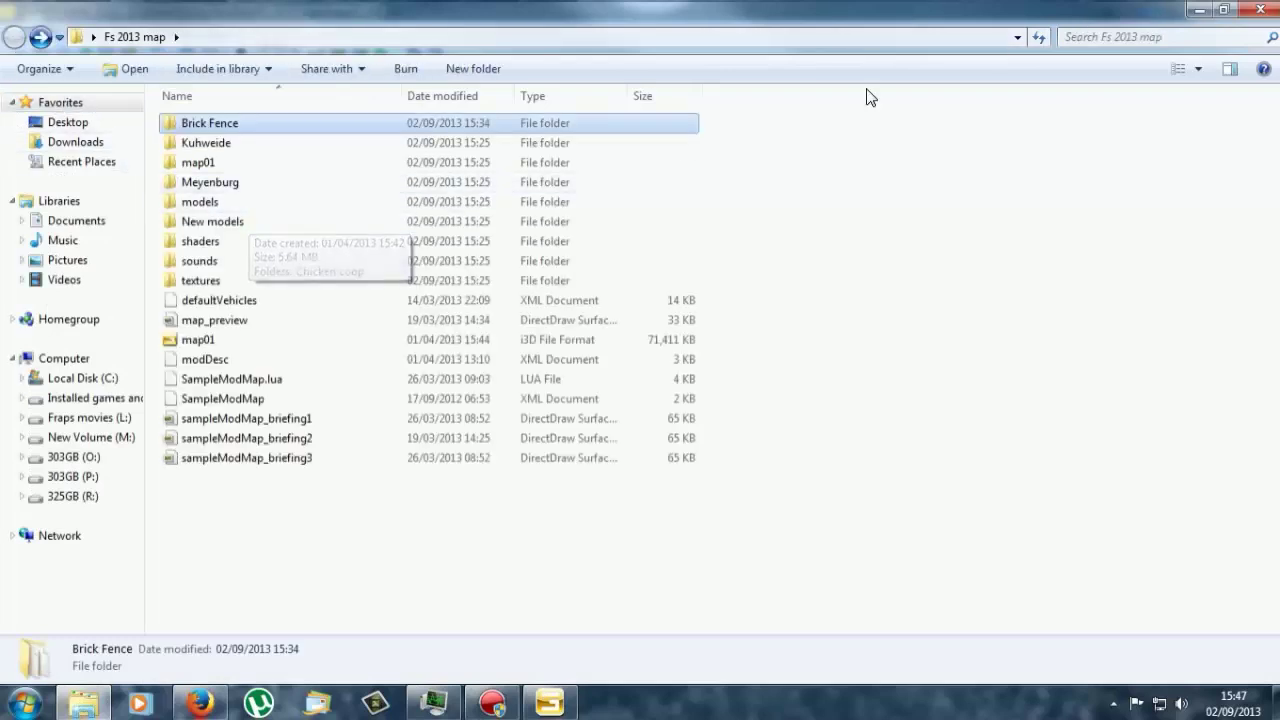
click(1118, 39)
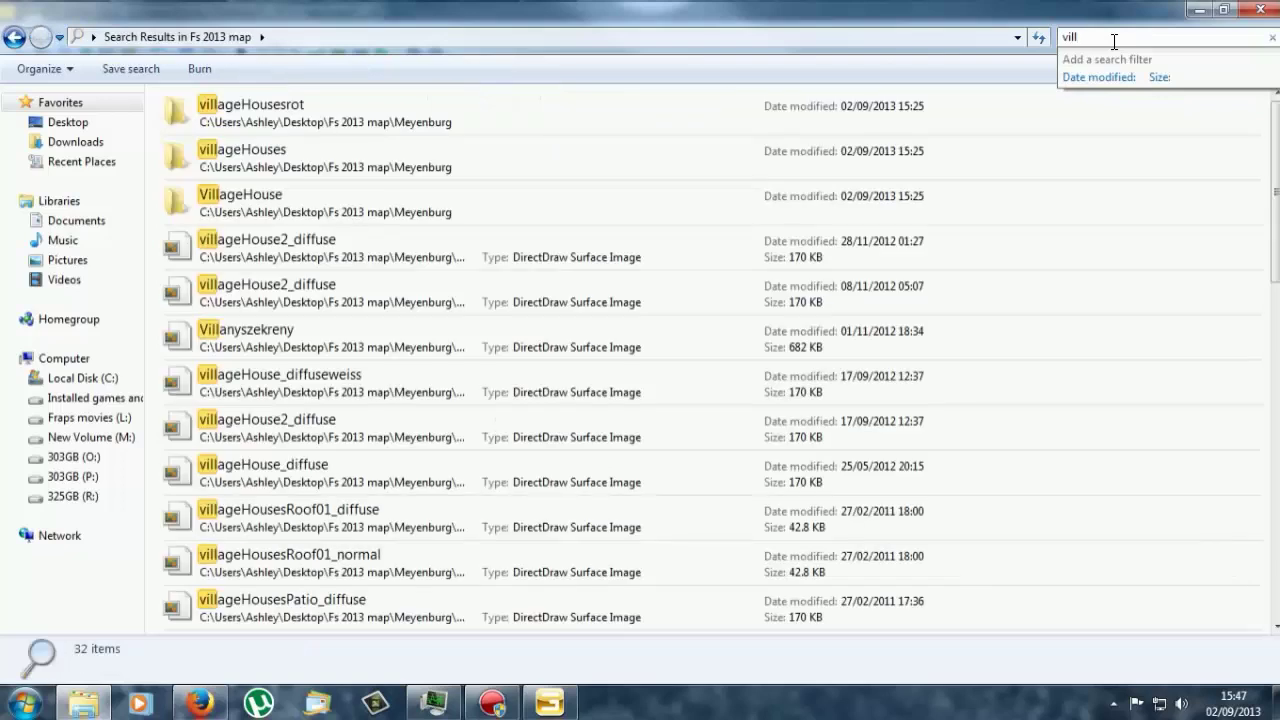
double_click(288, 150)
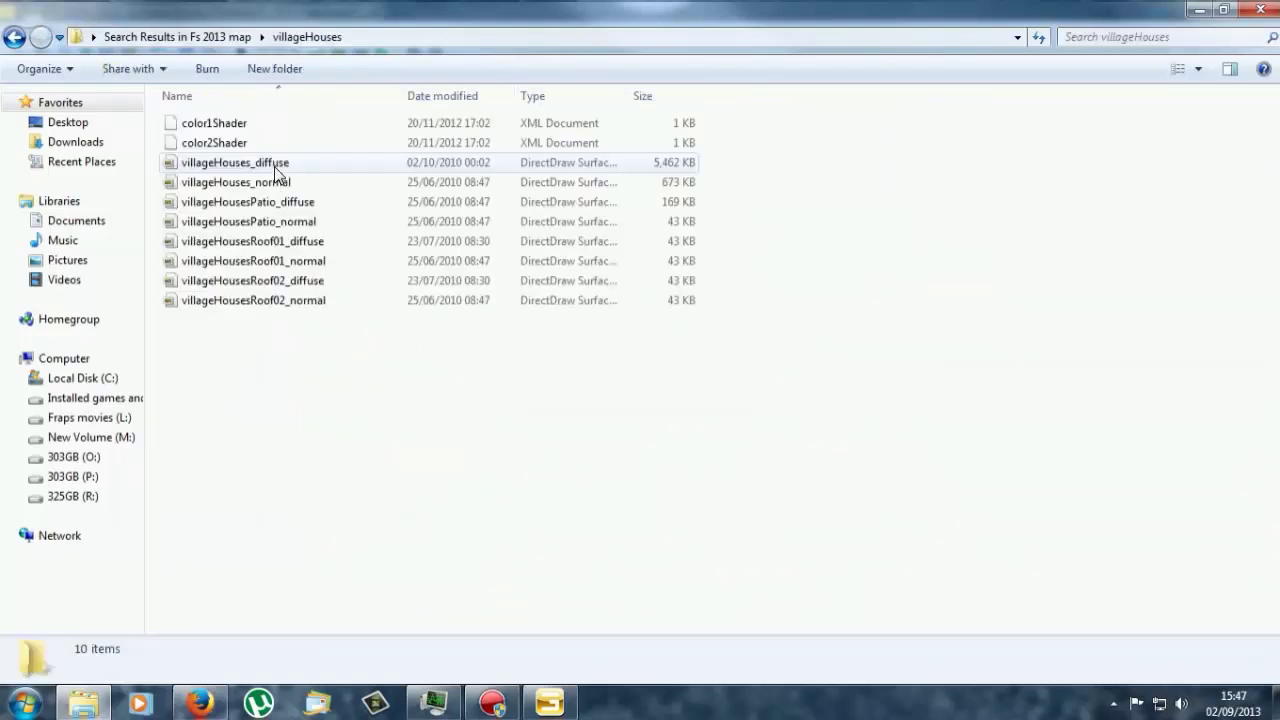
Step: Preview villageHouses_diffuse, villageHouses_normal, villageHousesPatio_diffuse and villageHouses_diffuse again in the viewer
double_click(283, 162)
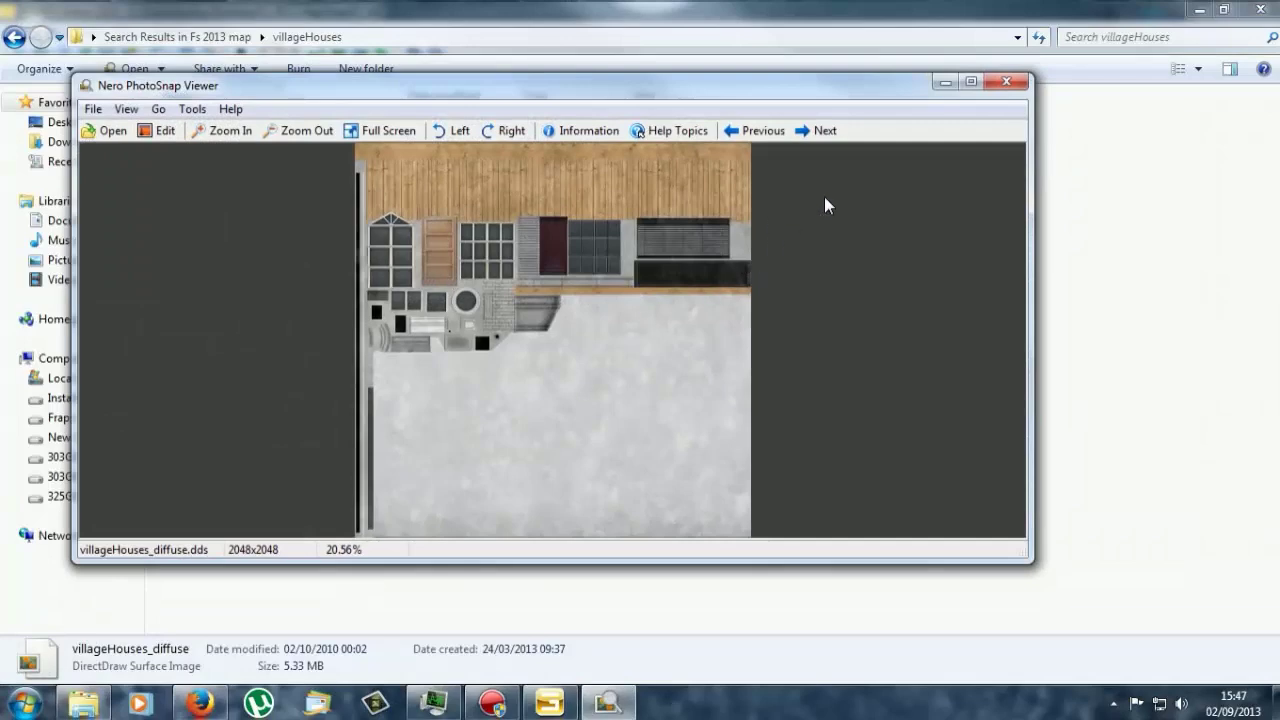
click(1004, 82)
double_click(214, 179)
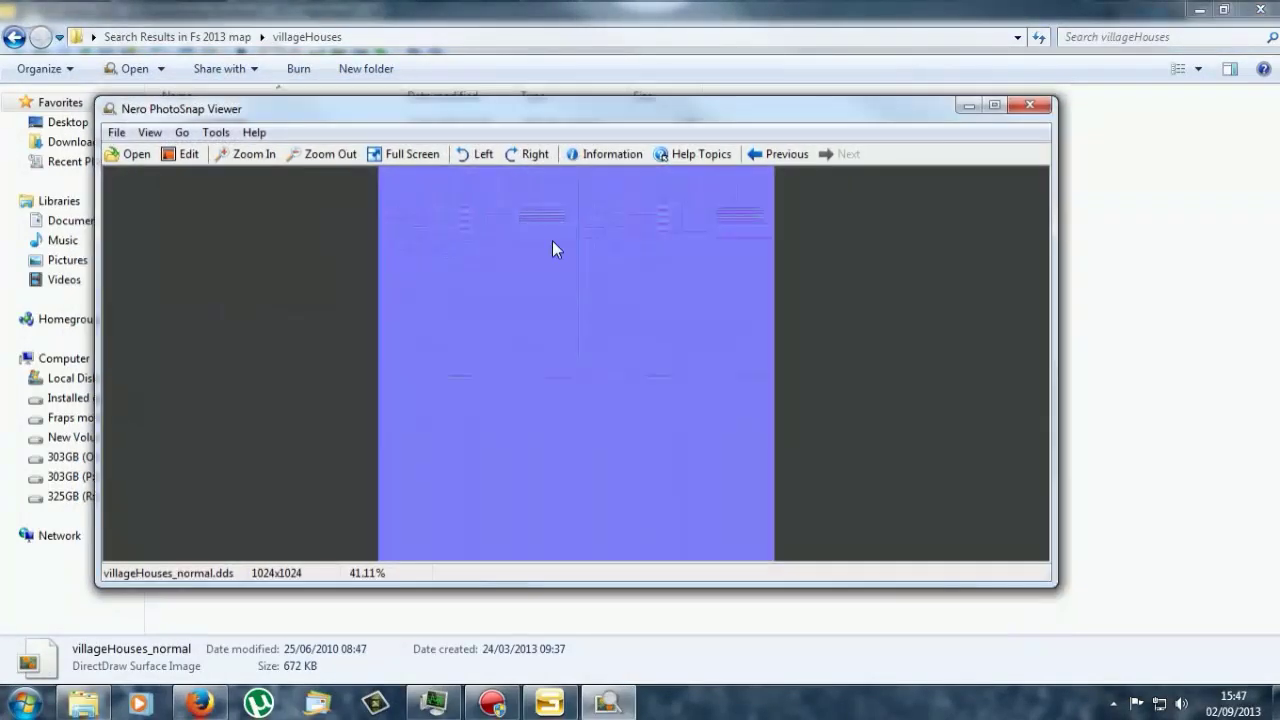
click(1030, 106)
double_click(250, 203)
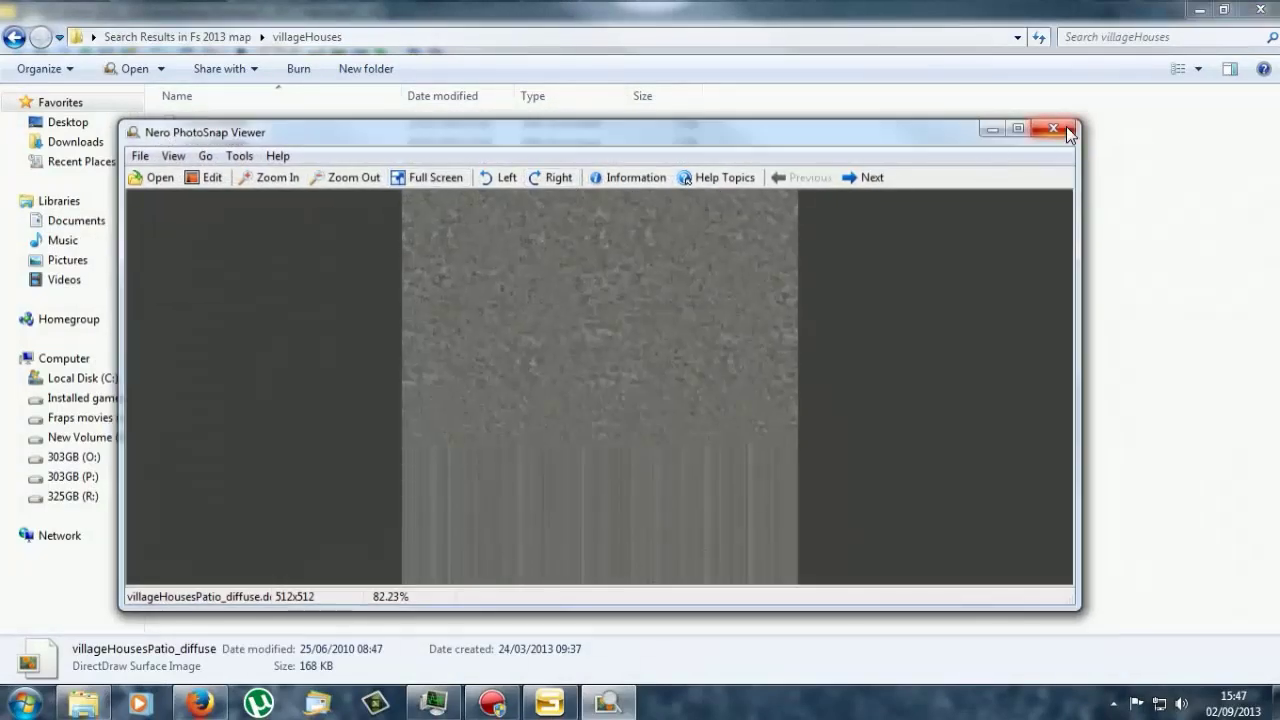
click(1066, 131)
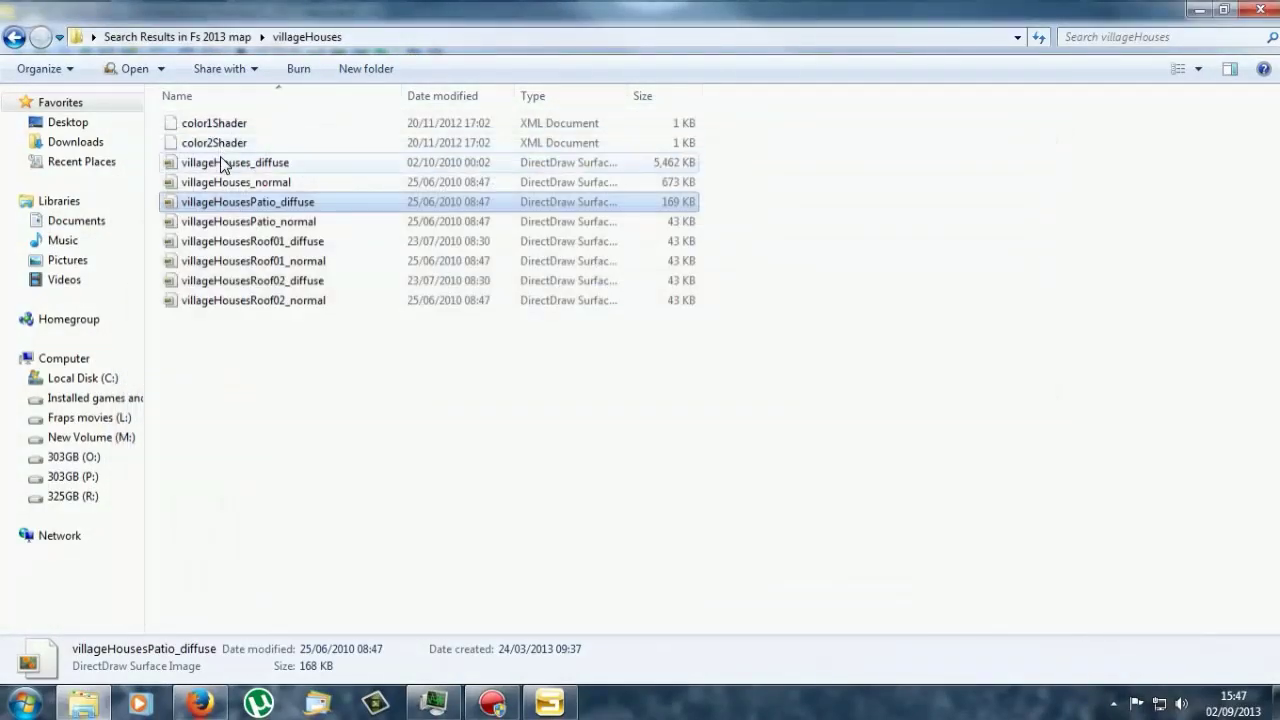
double_click(224, 165)
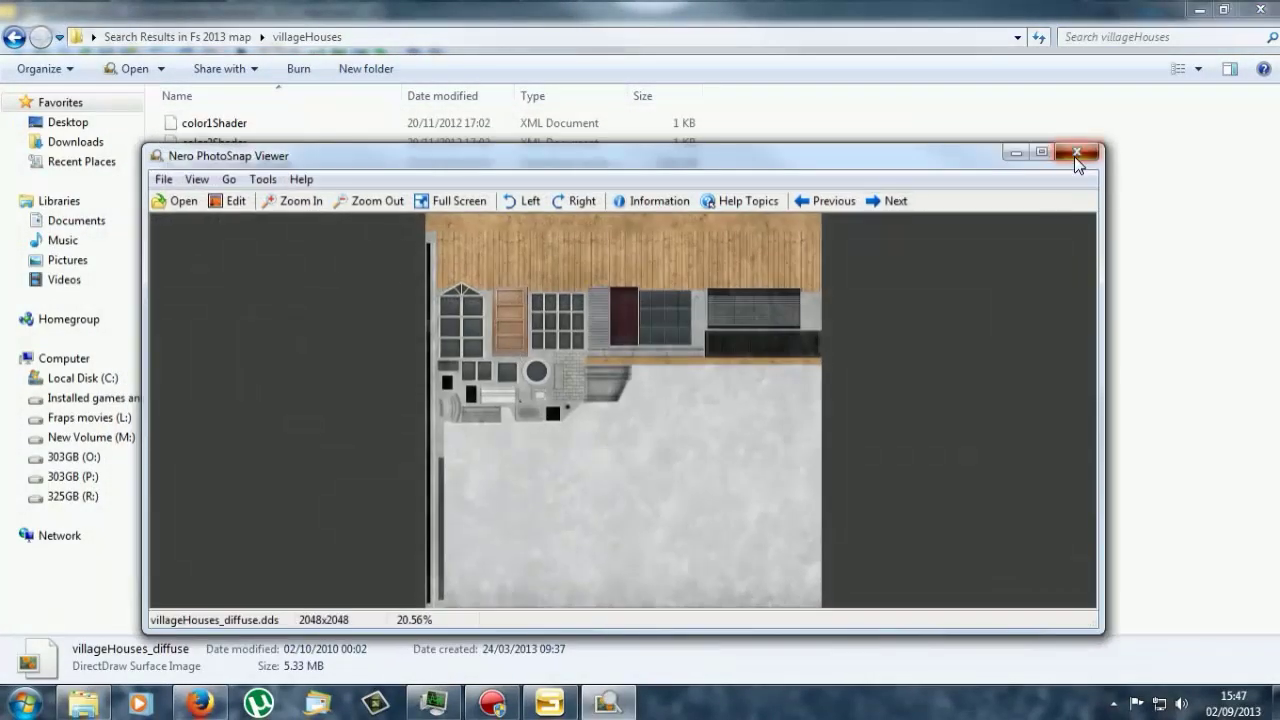
click(1073, 156)
Step: Preview villageHousesRoof01_diffuse, Roof01_normal and Roof02_diffuse, ending on villageHouses_diffuse open
double_click(308, 240)
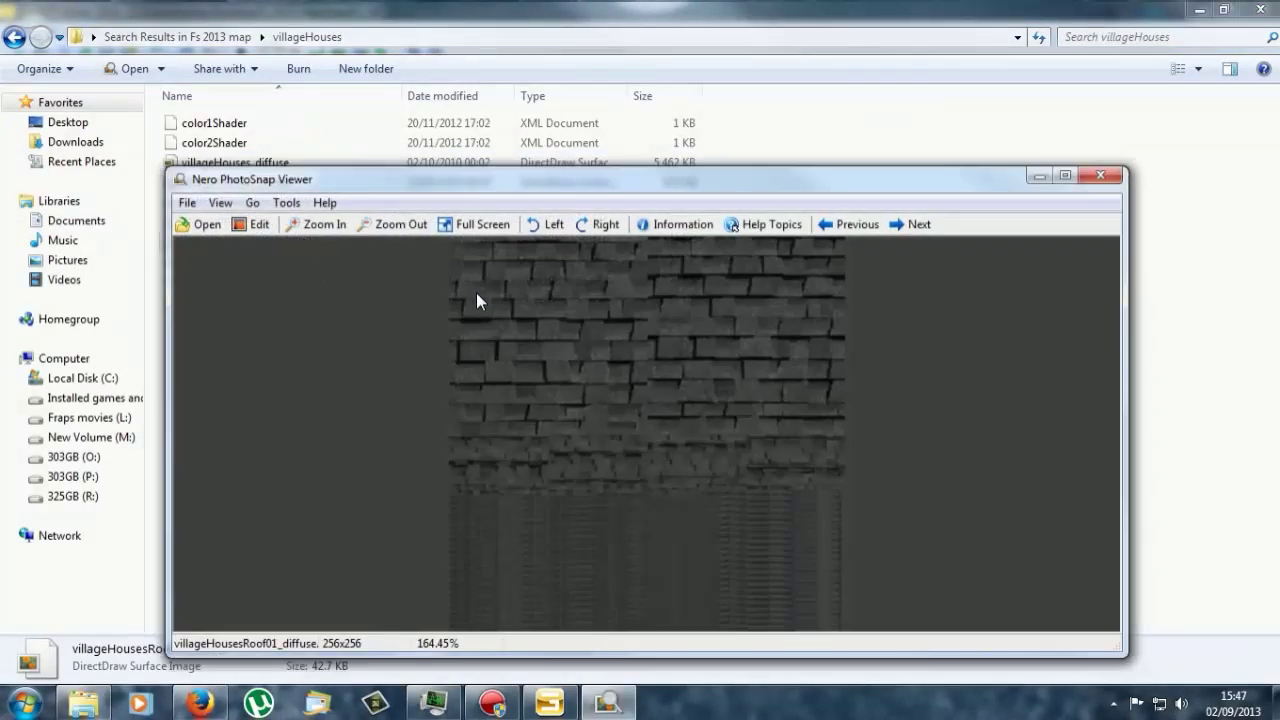
click(1078, 185)
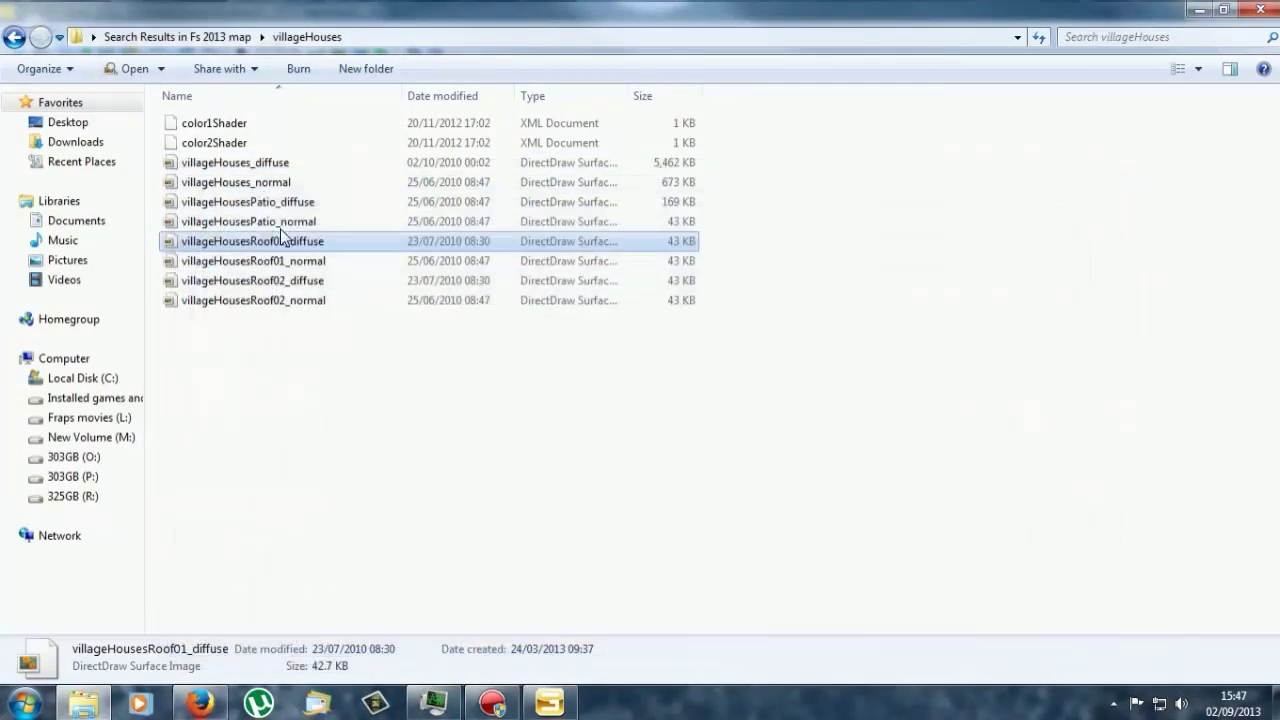
double_click(265, 253)
click(955, 37)
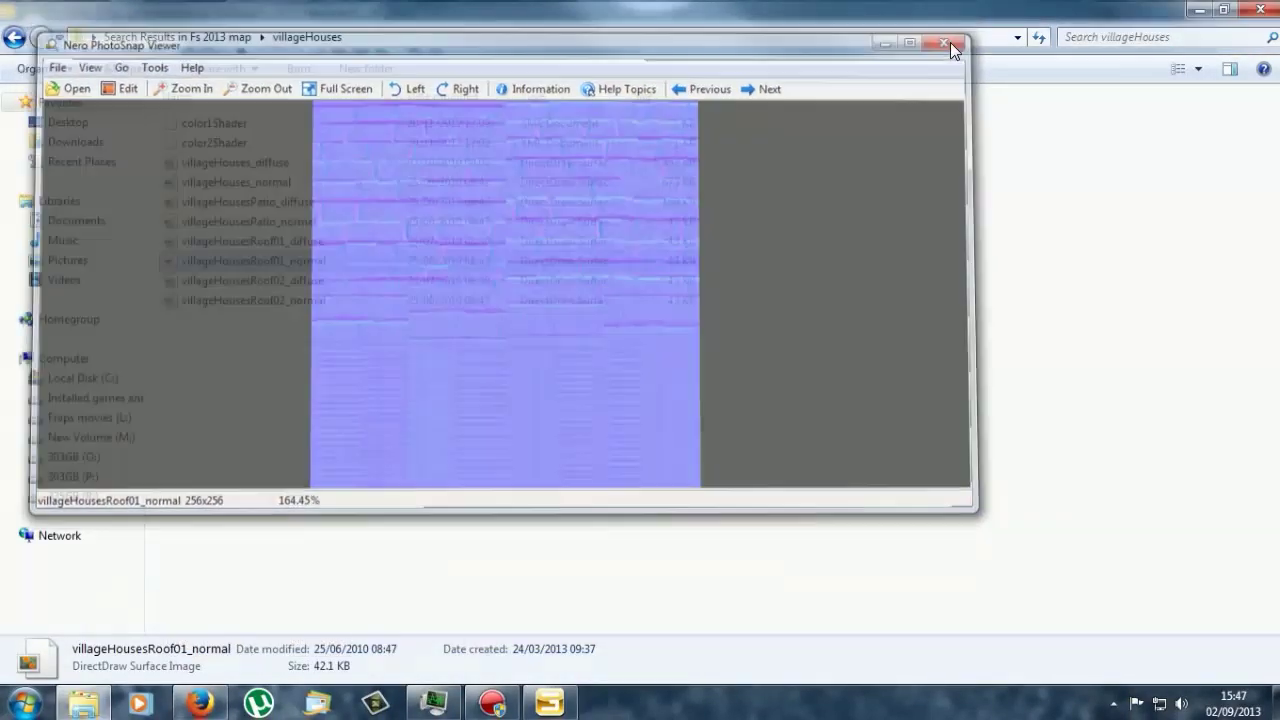
double_click(240, 280)
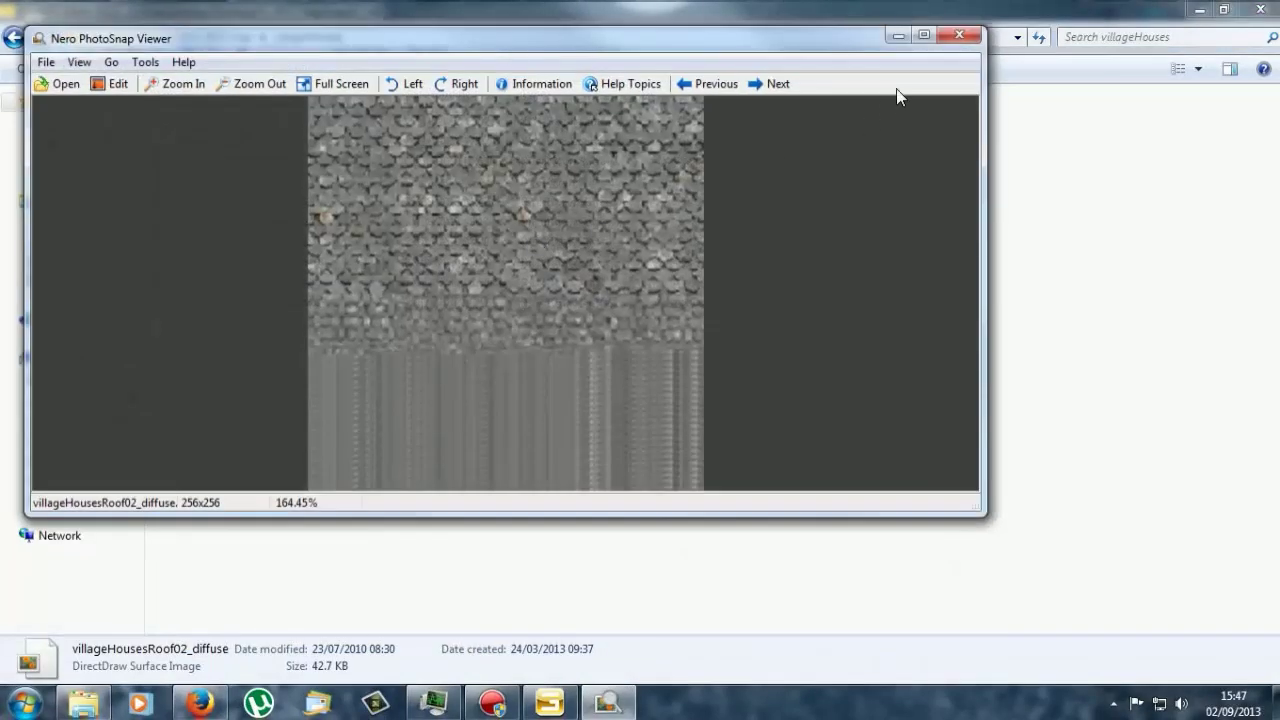
click(960, 35)
double_click(245, 163)
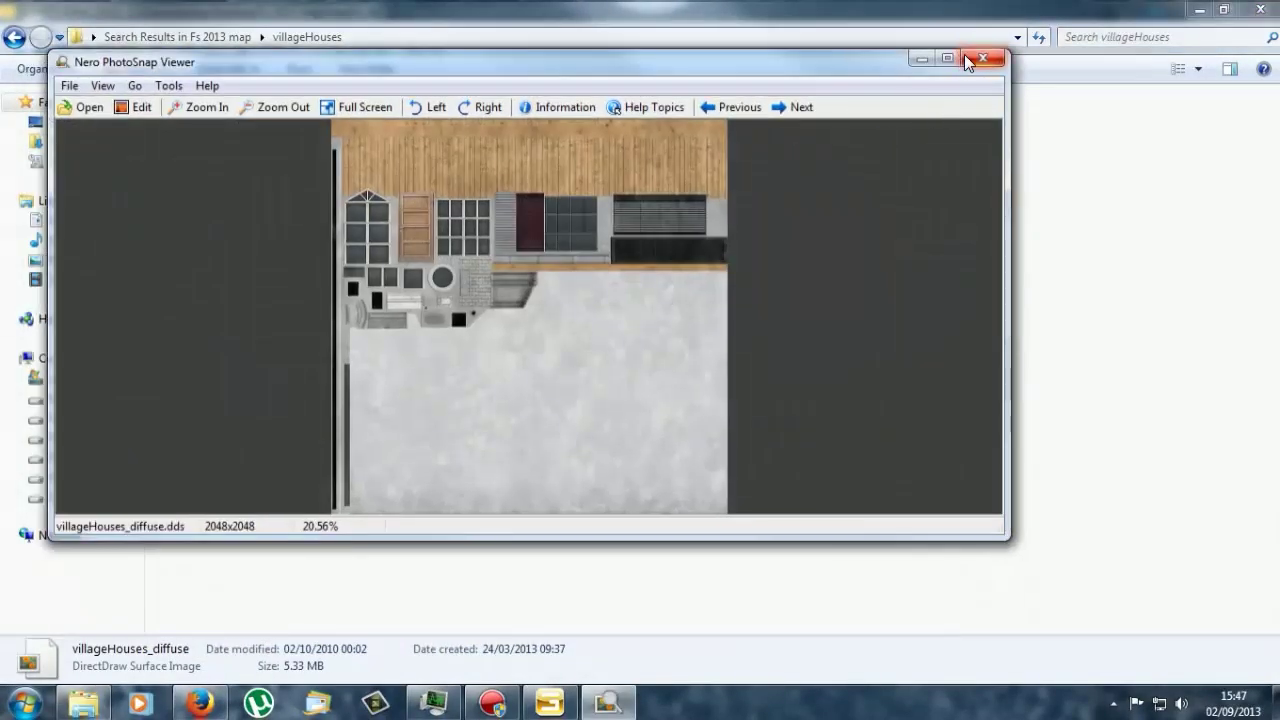
Step: Open villageHouses_diffuse in Paint.NET via Open with, then close Paint.NET unedited
click(960, 56)
right_click(230, 167)
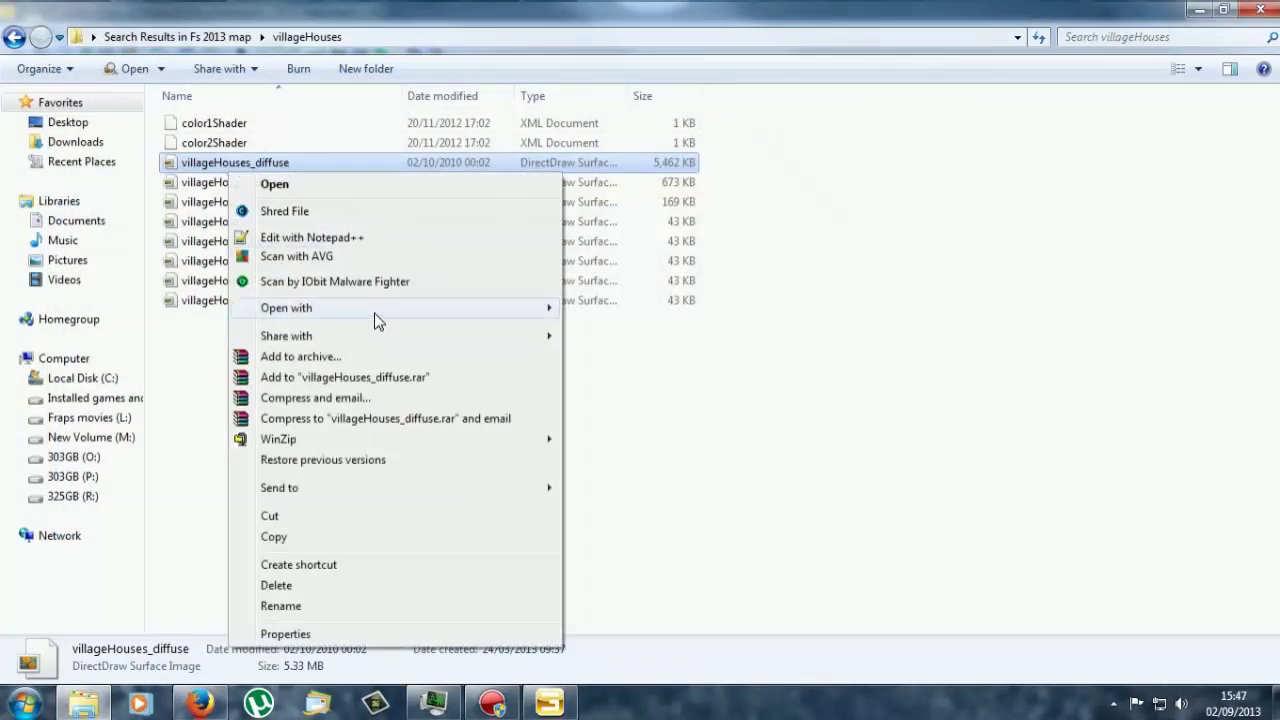
mouse_move(466, 308)
click(650, 352)
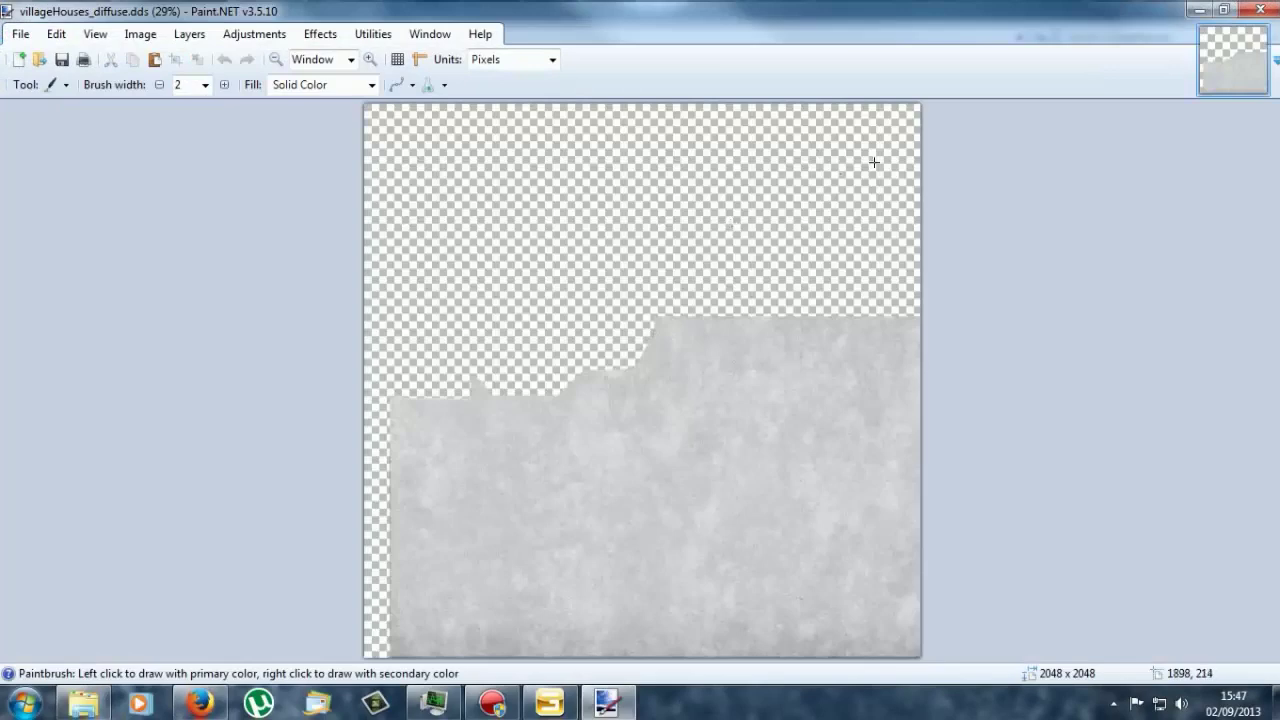
click(1259, 12)
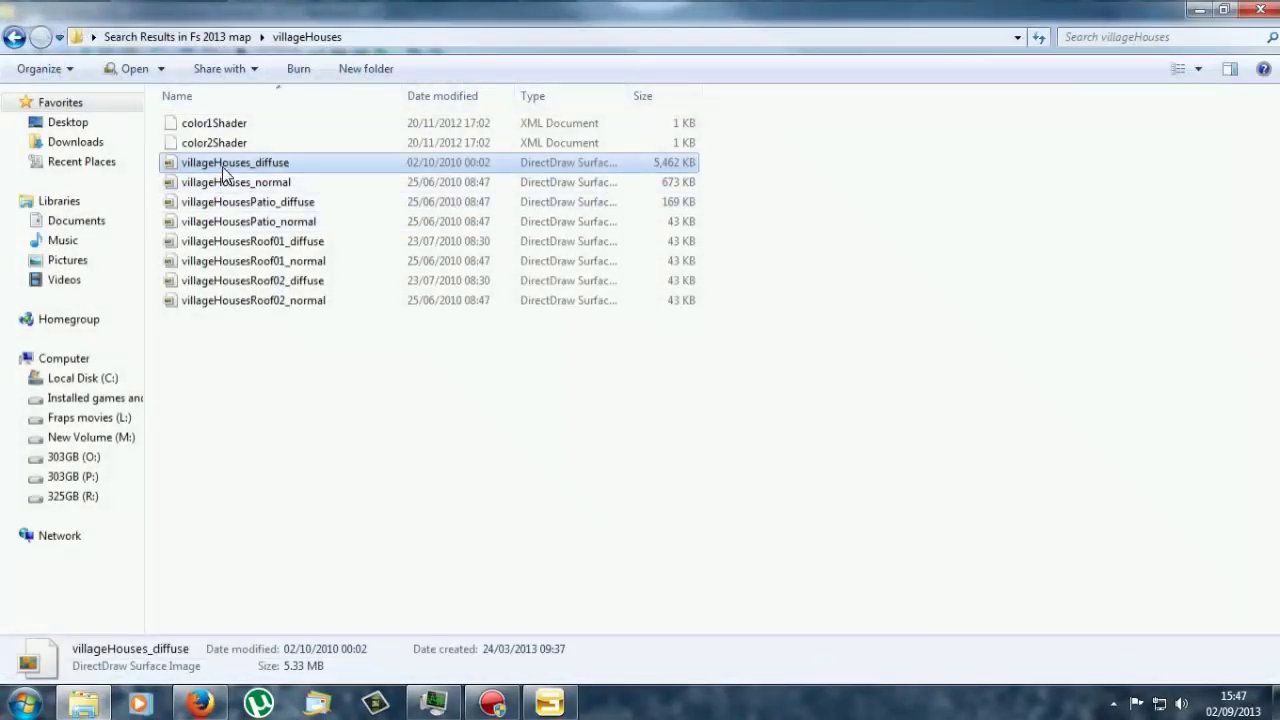
Step: Preview villageHouses_normal and the villageHousesRoof01_diffuse roof texture, closing each viewer
double_click(225, 180)
click(1076, 152)
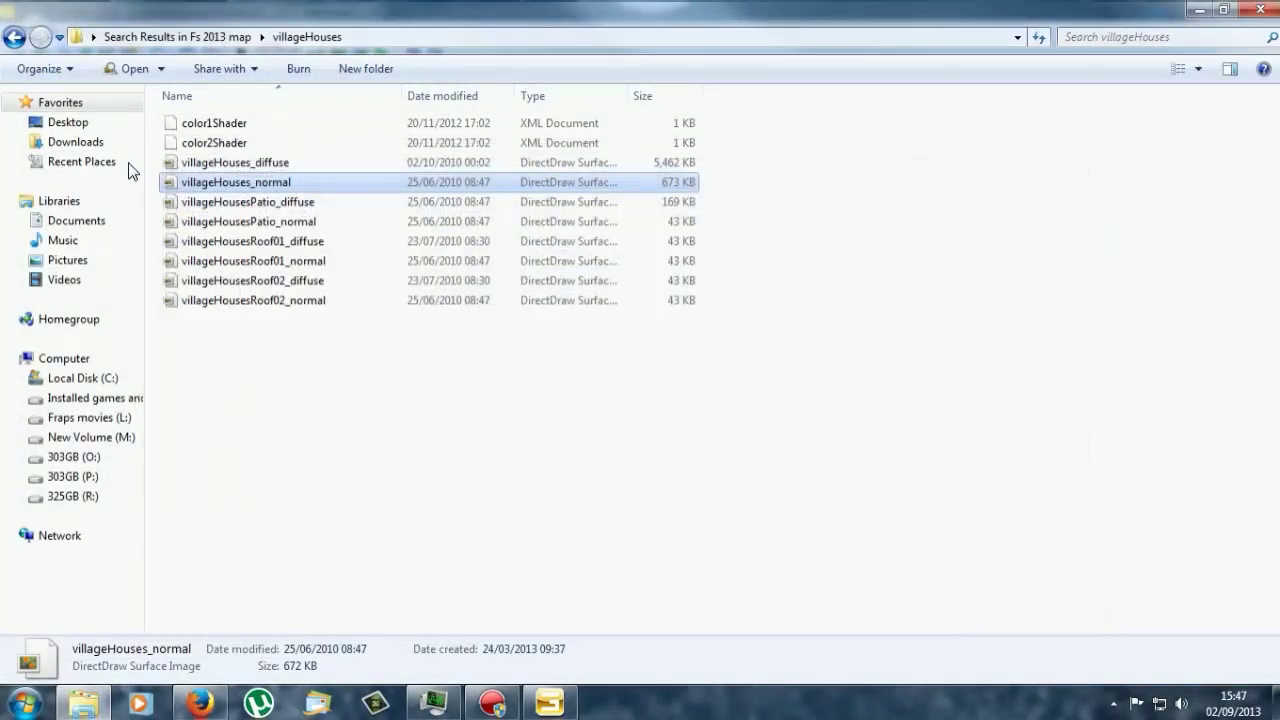
click(236, 202)
click(240, 261)
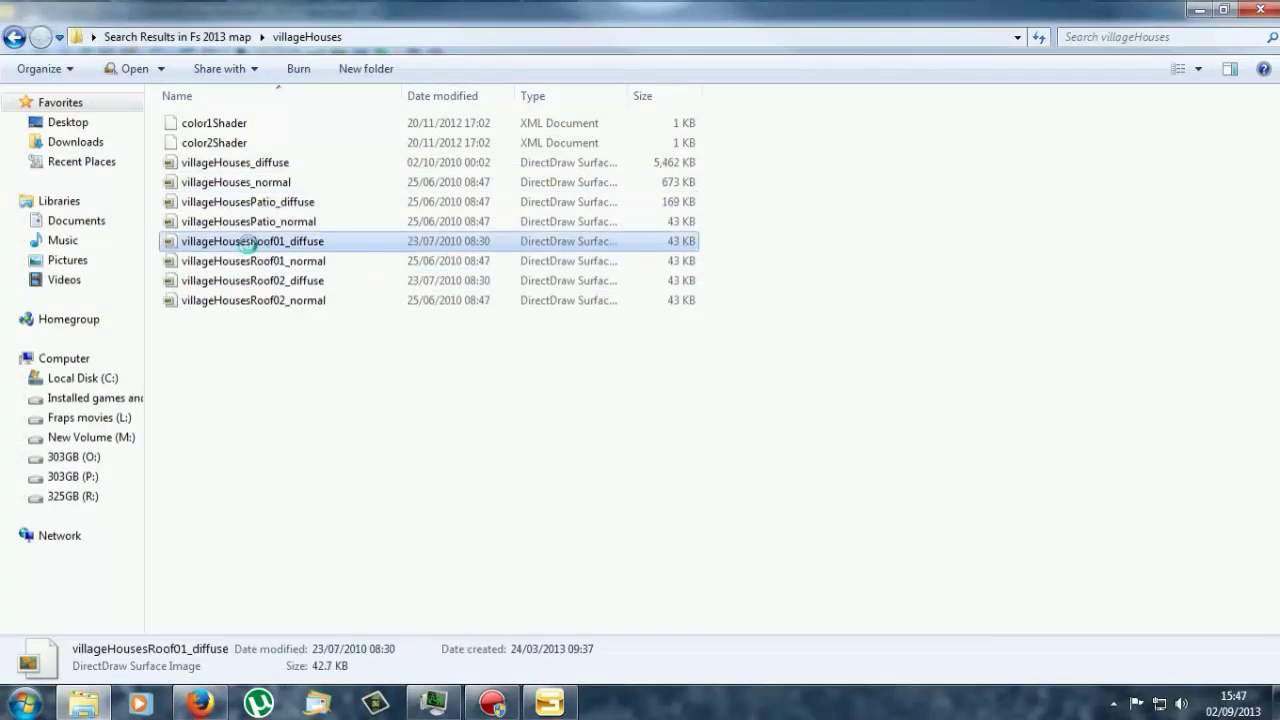
double_click(240, 241)
click(1097, 178)
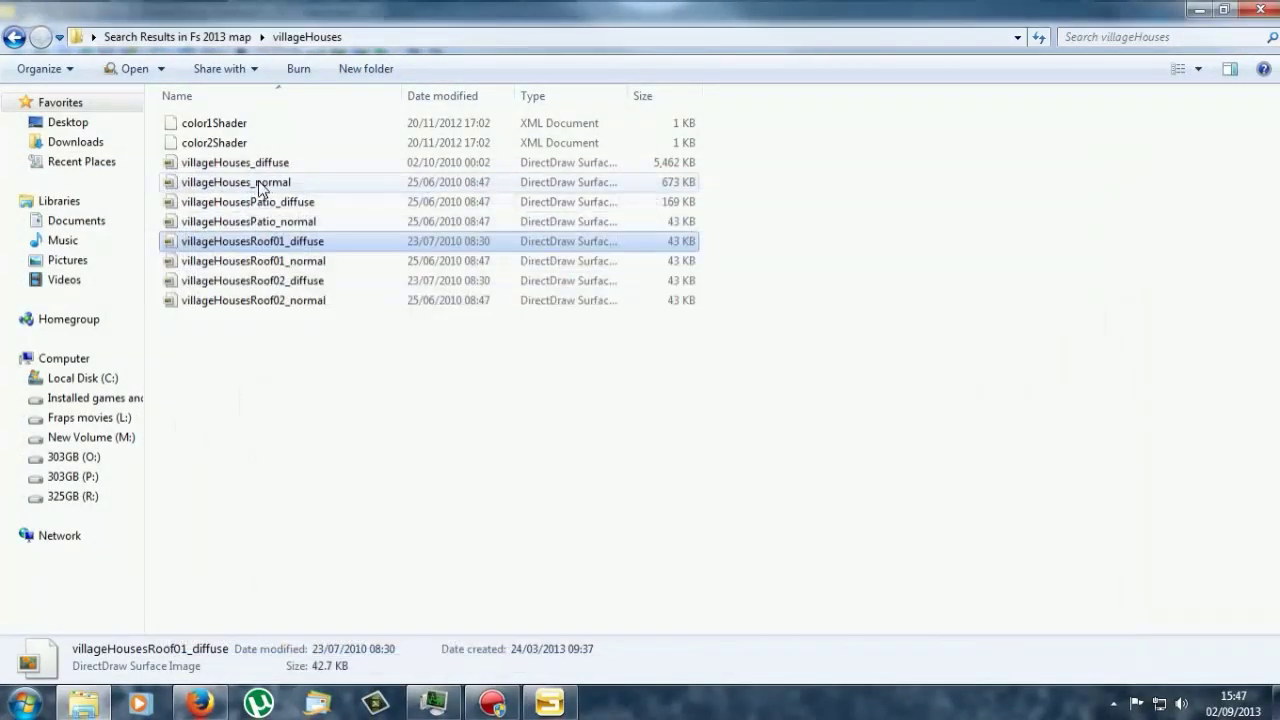
Step: Open villageHousesRoof01_diffuse in Paint.NET using Open with
right_click(232, 241)
mouse_move(352, 343)
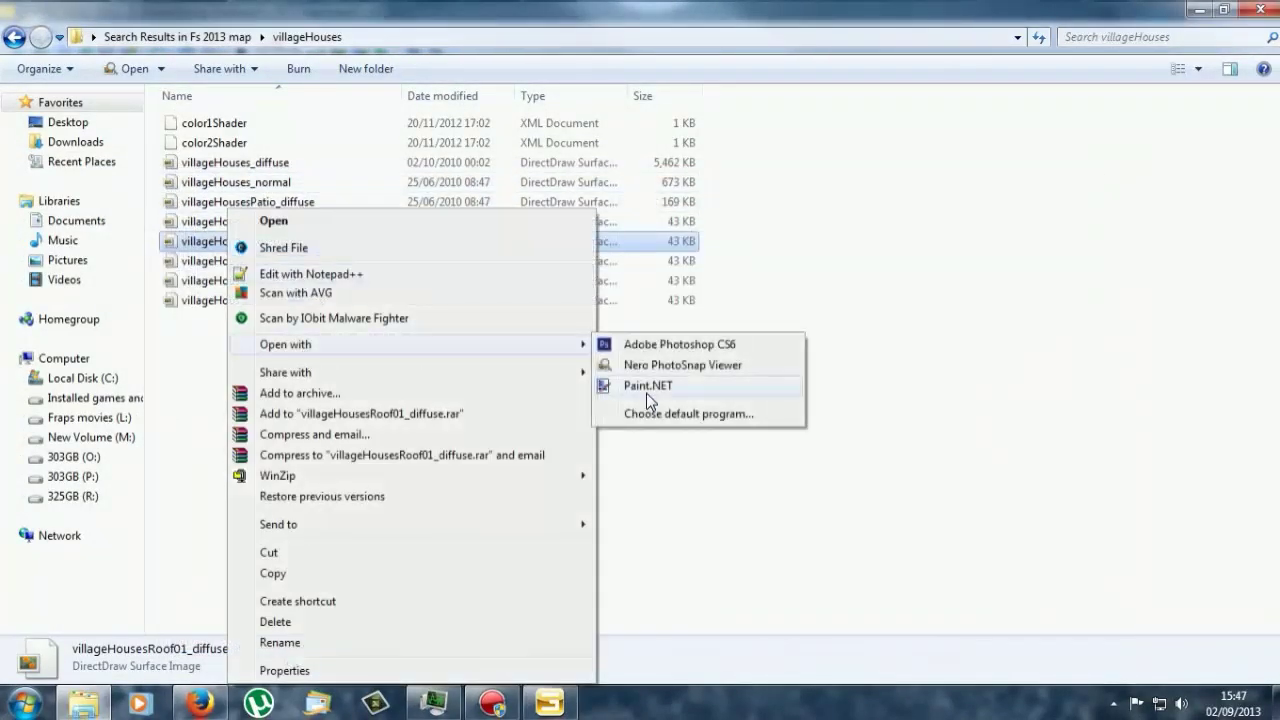
click(646, 390)
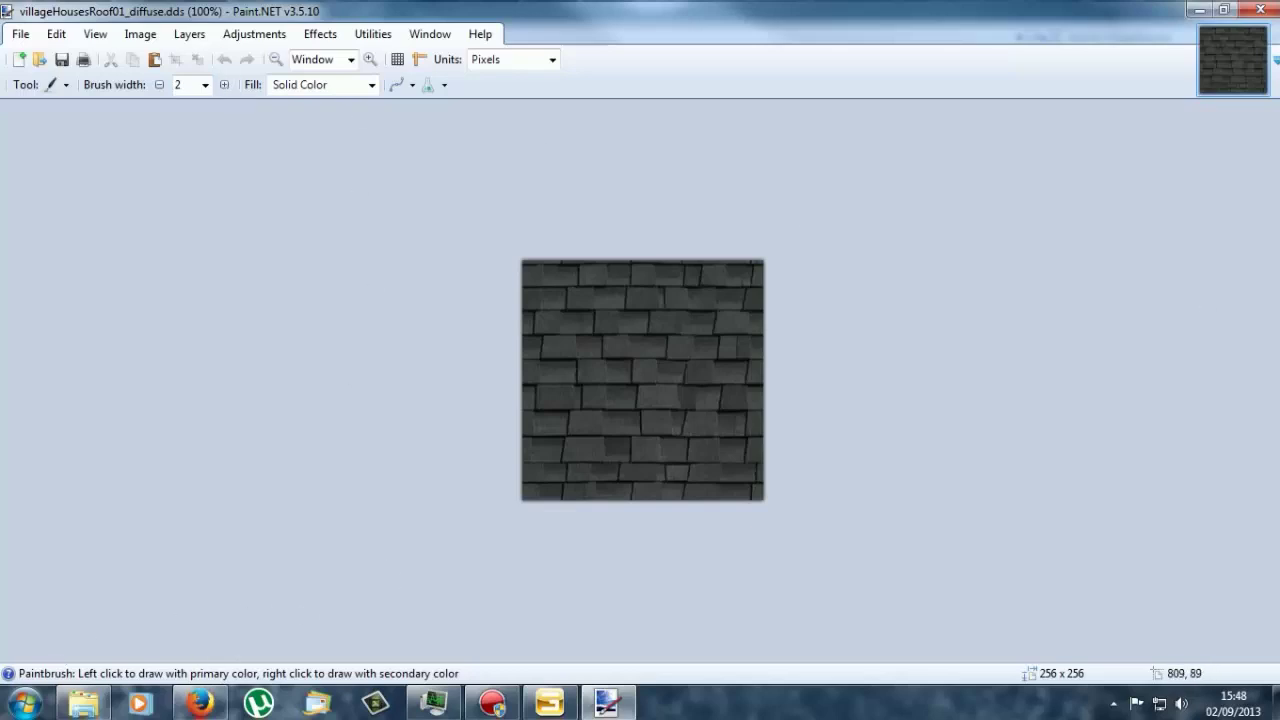
Step: Add green text reading a name followed by 12345678 on the roof texture at size 26
key(t)
click(538, 340)
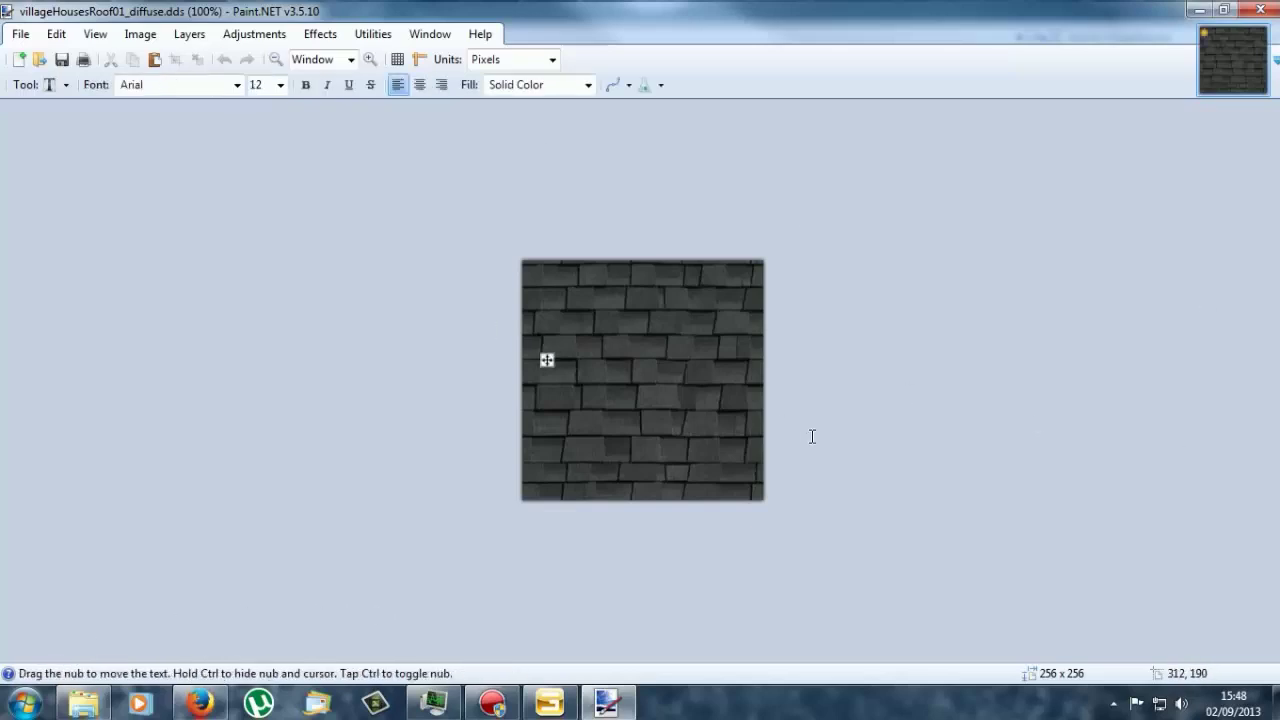
text(Fagash 1234567890)
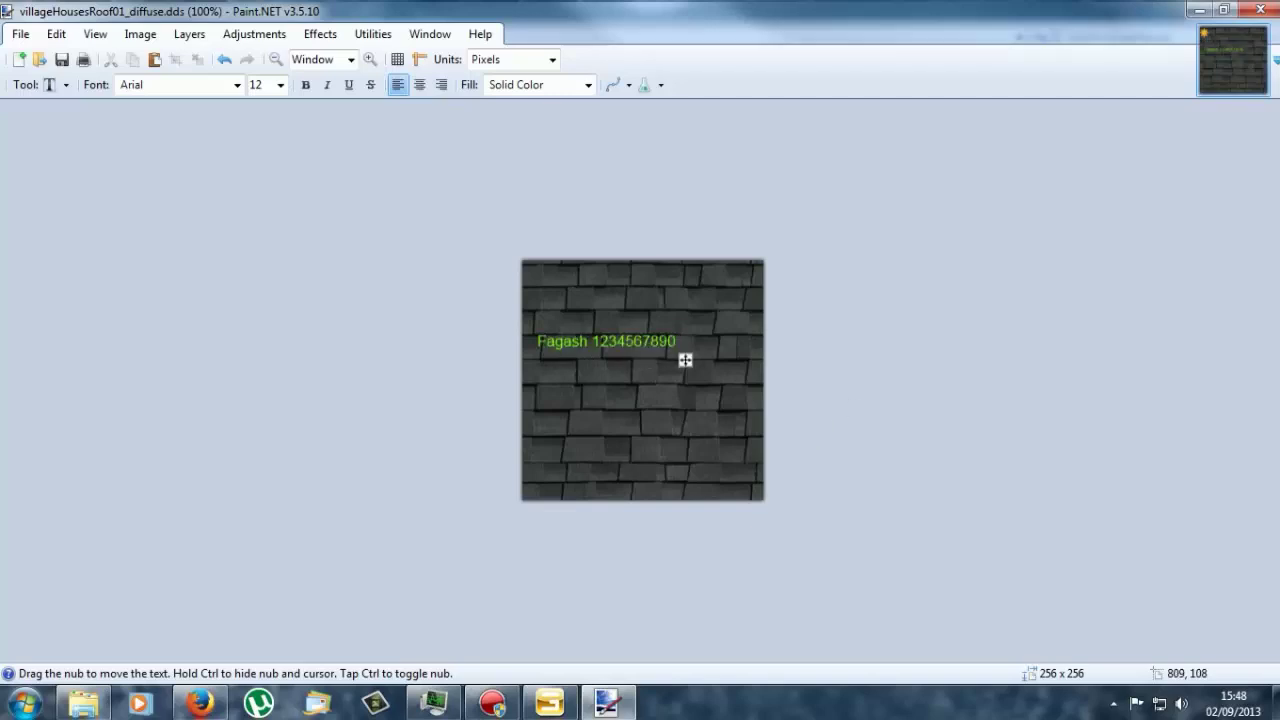
click(280, 85)
click(266, 248)
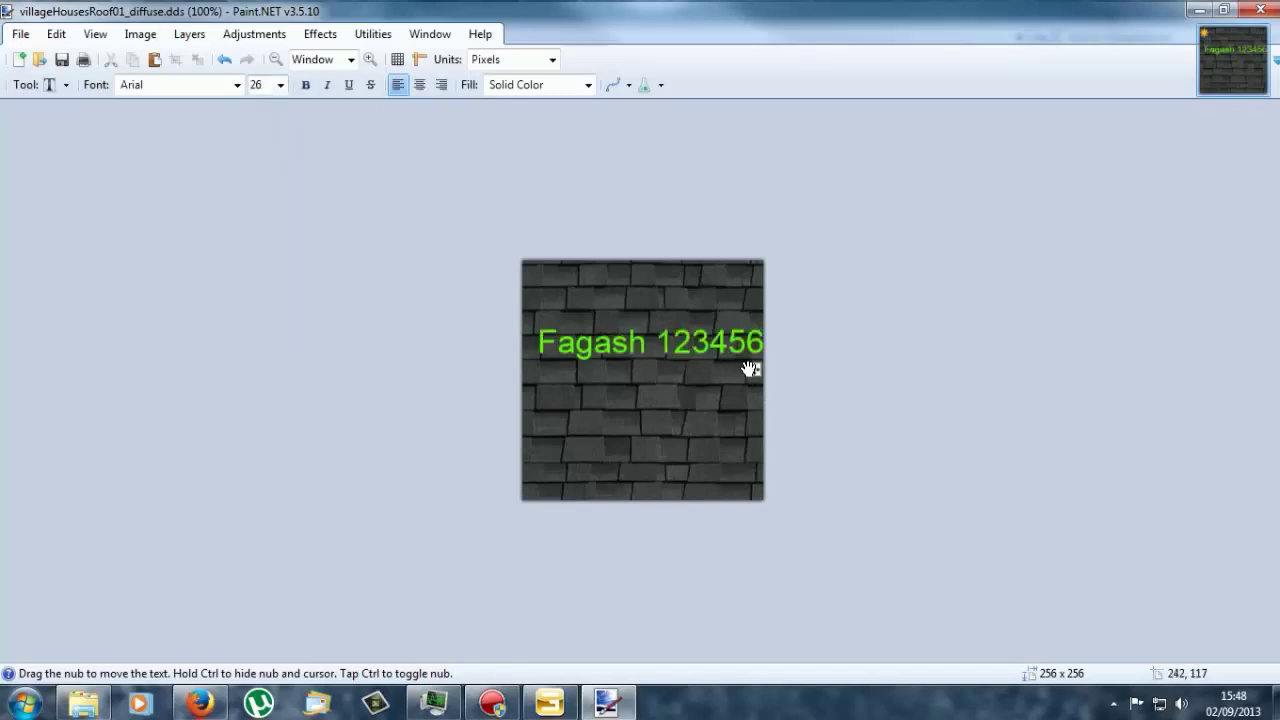
Step: Move the text down across the texture centre and save the DDS file
drag(750, 371, 732, 402)
key(ctrl+s)
click(1158, 669)
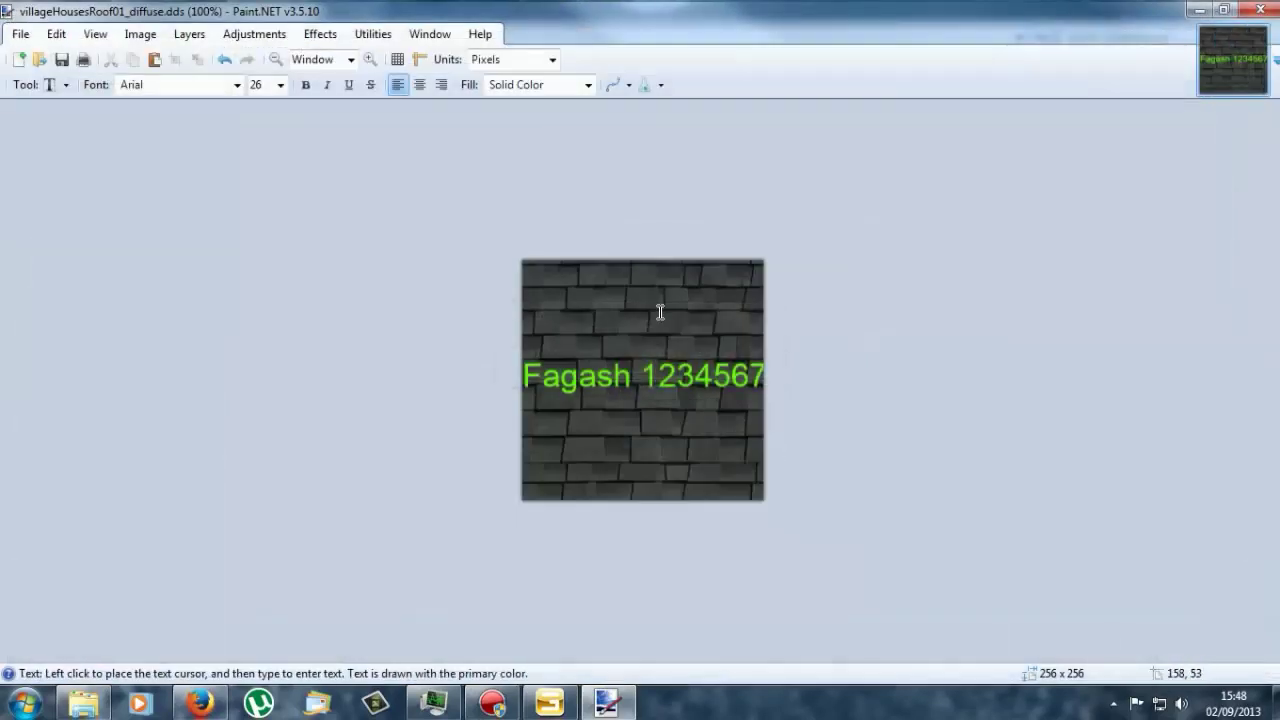
Step: Close Paint.NET, return to GIANTS Editor, and select then deselect VillageHouse04
click(1252, 12)
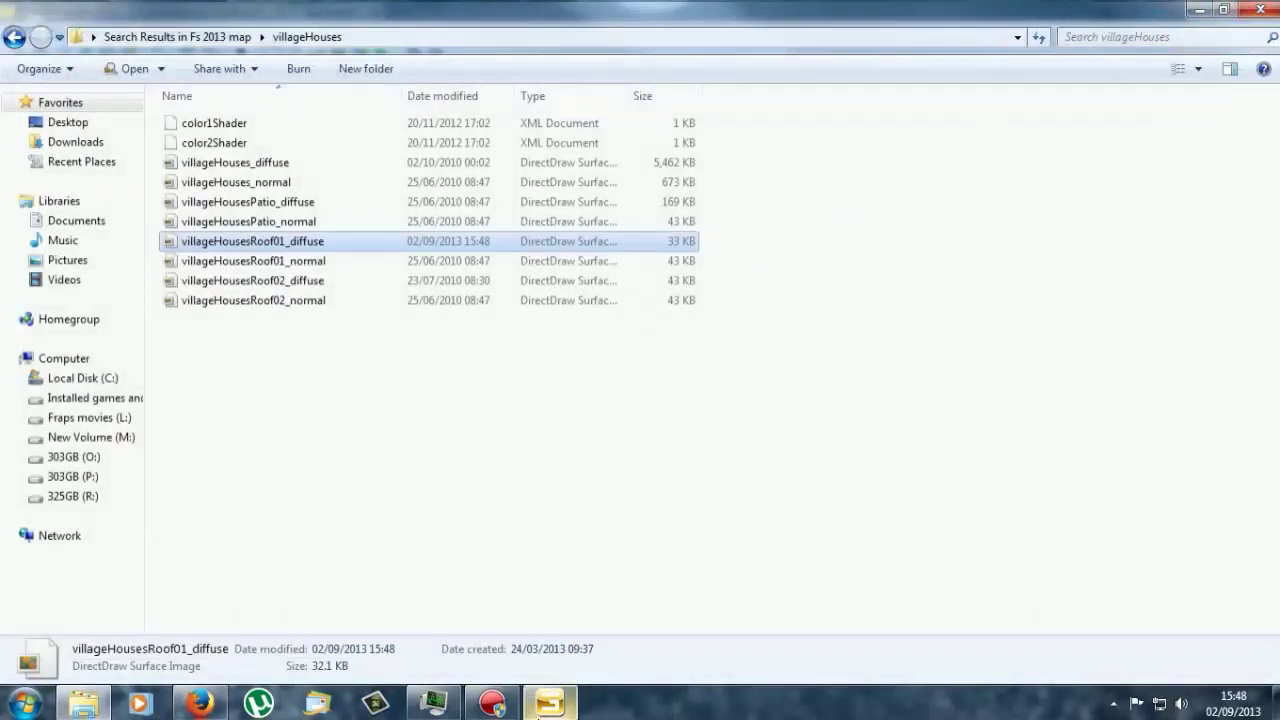
click(550, 703)
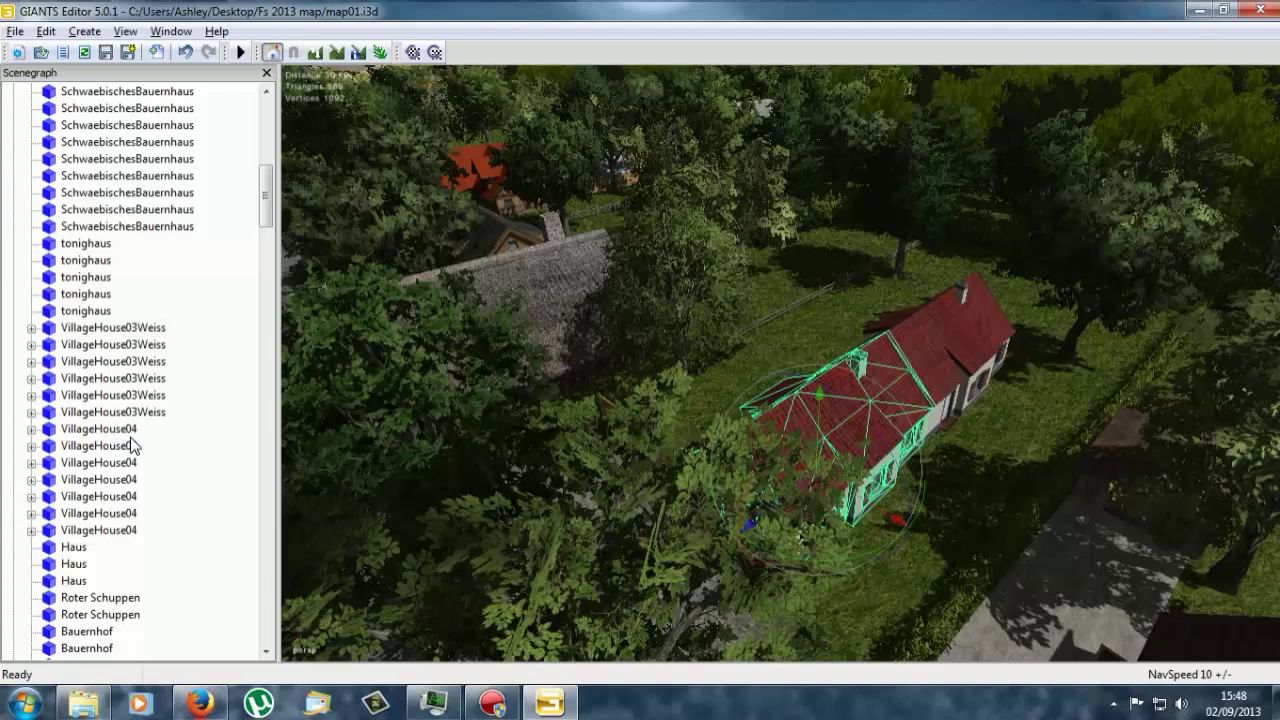
click(128, 432)
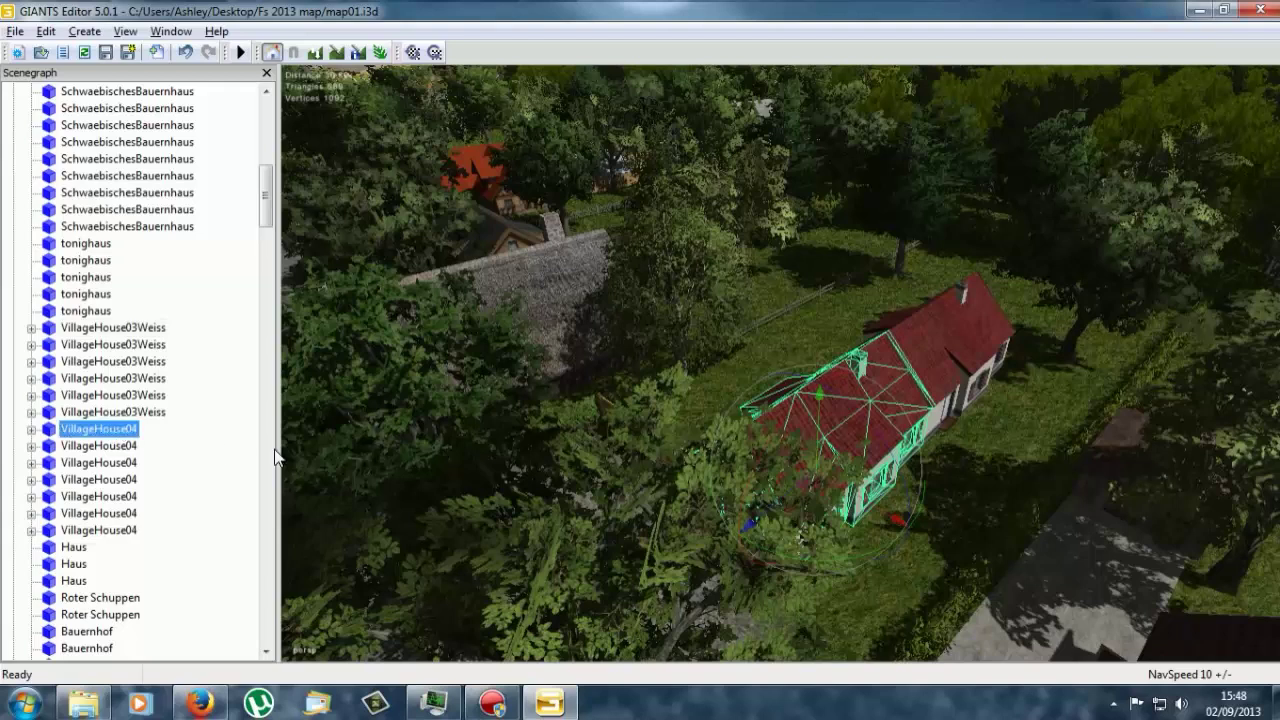
click(656, 396)
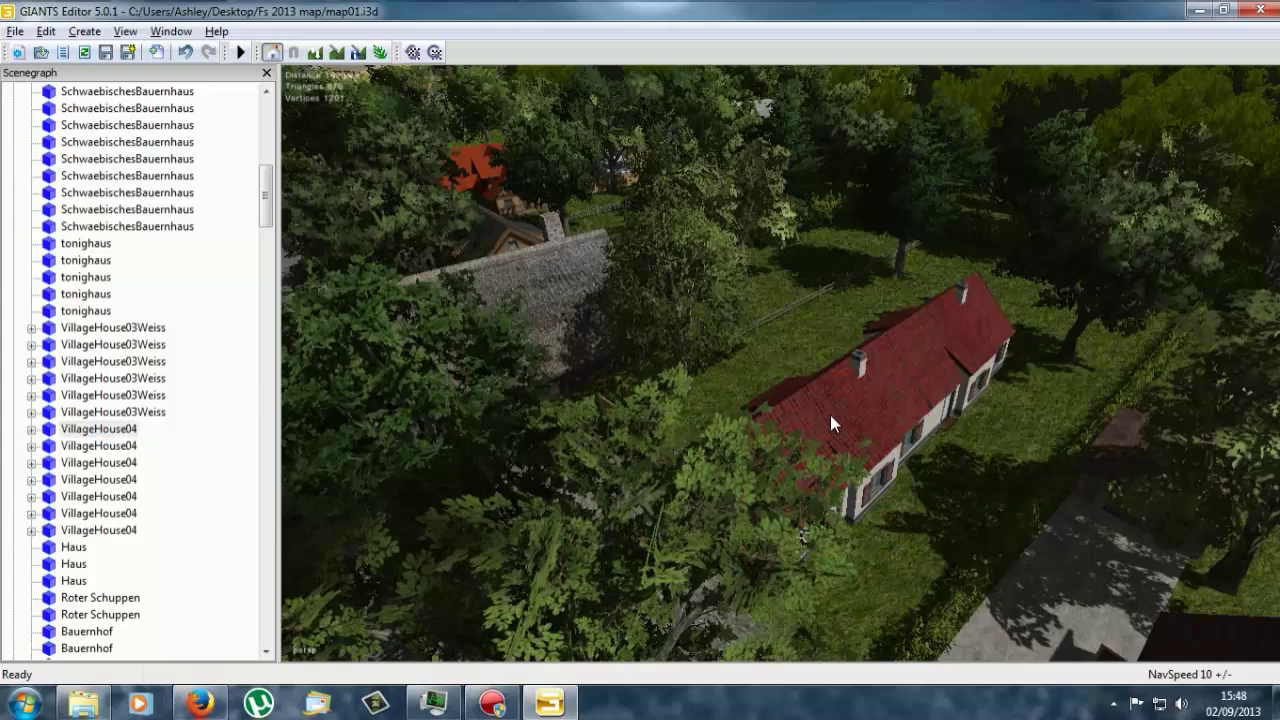
Step: Fly the camera past the farm buildings and brick house to an aerial village view
right_drag(830, 423, 832, 553)
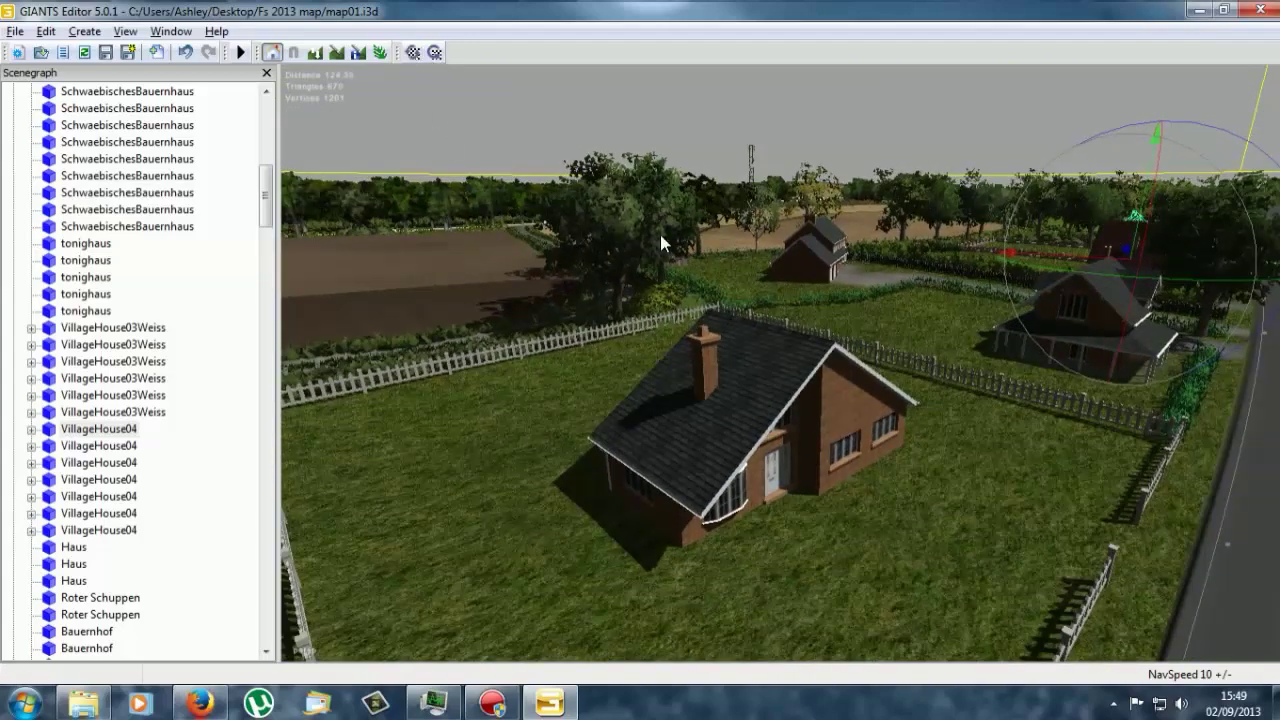
right_drag(710, 286, 661, 441)
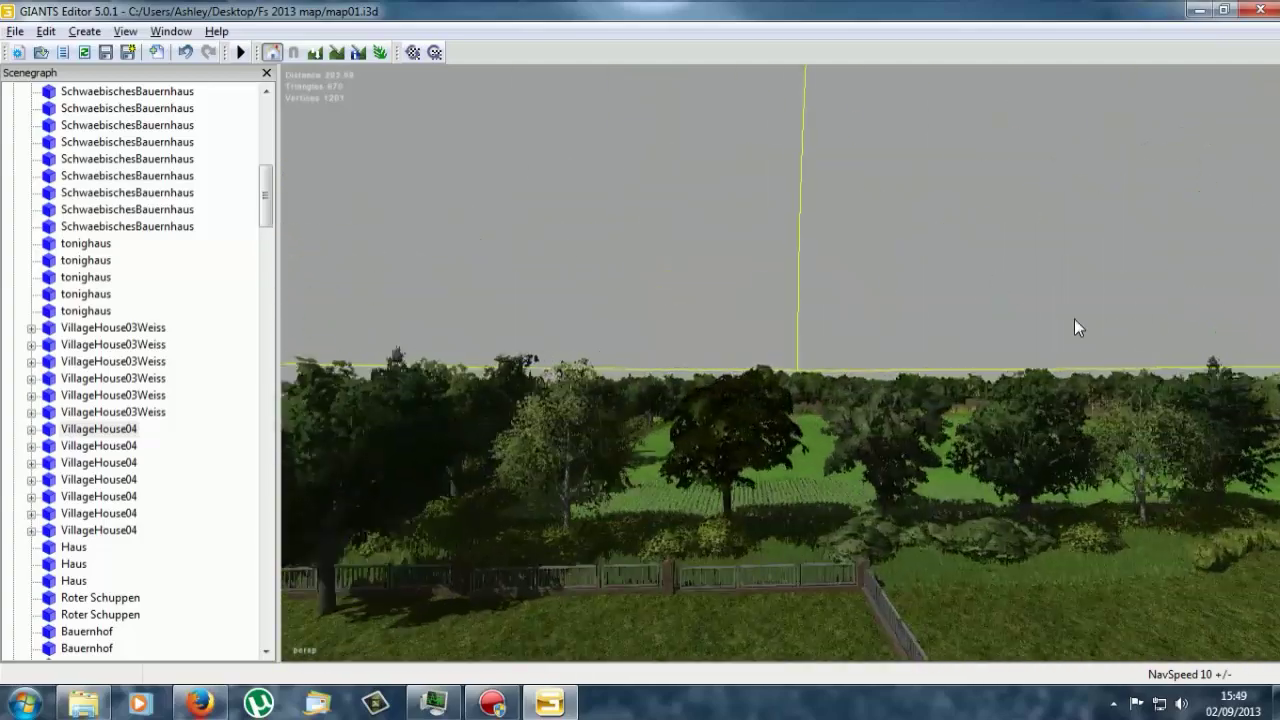
right_drag(906, 377, 783, 394)
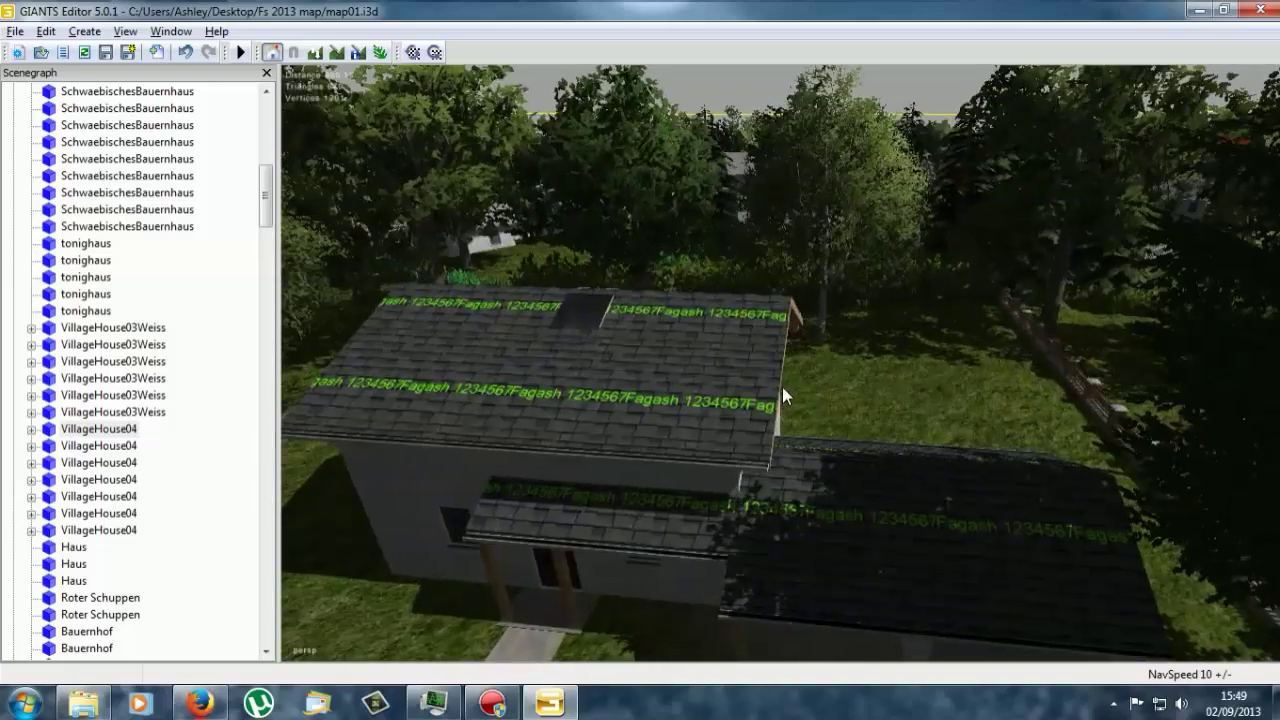
Step: Select the house with the text-covered roof and orbit around it to inspect the new roof texture
click(702, 389)
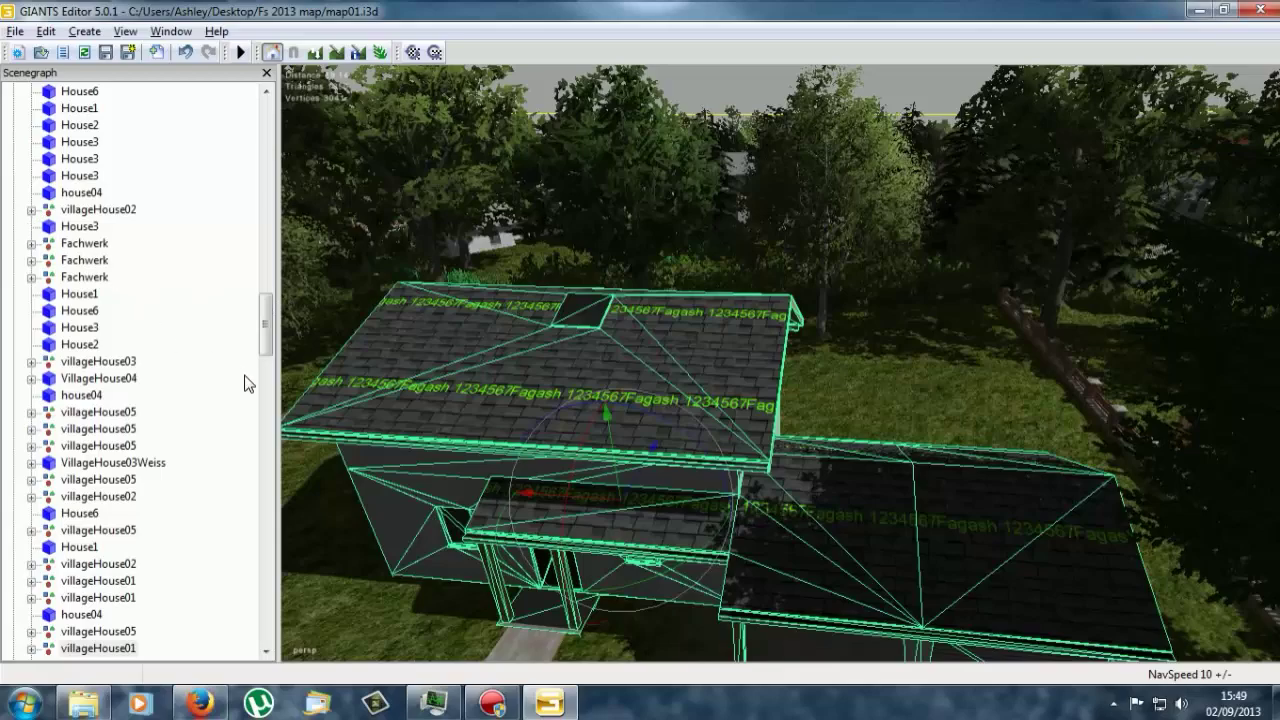
right_drag(466, 448, 554, 393)
right_drag(594, 535, 698, 453)
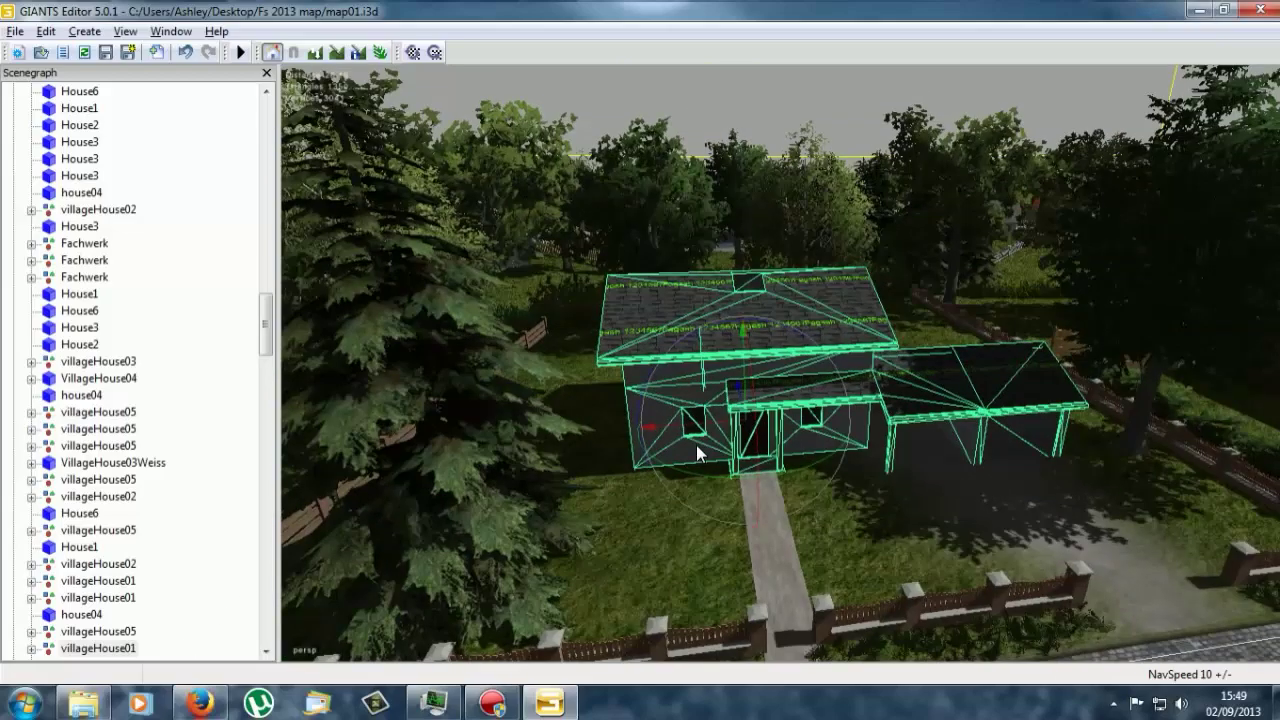
right_drag(696, 445, 736, 192)
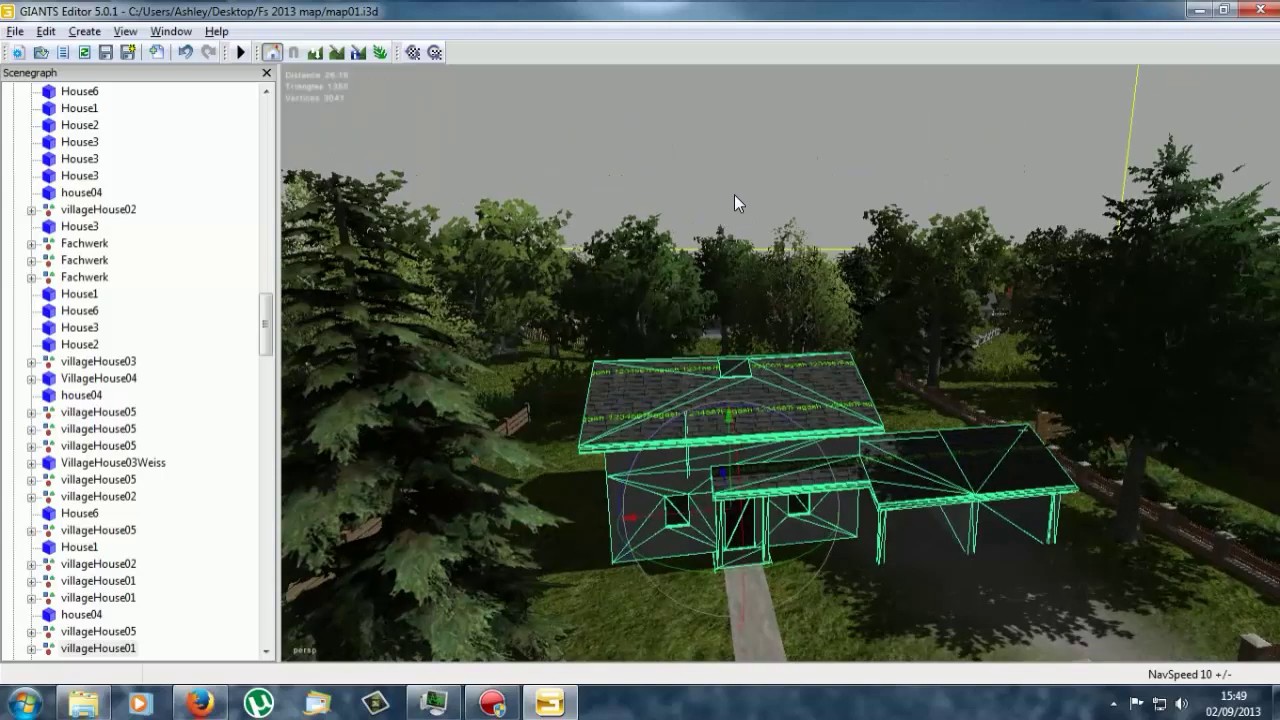
right_drag(758, 348, 646, 469)
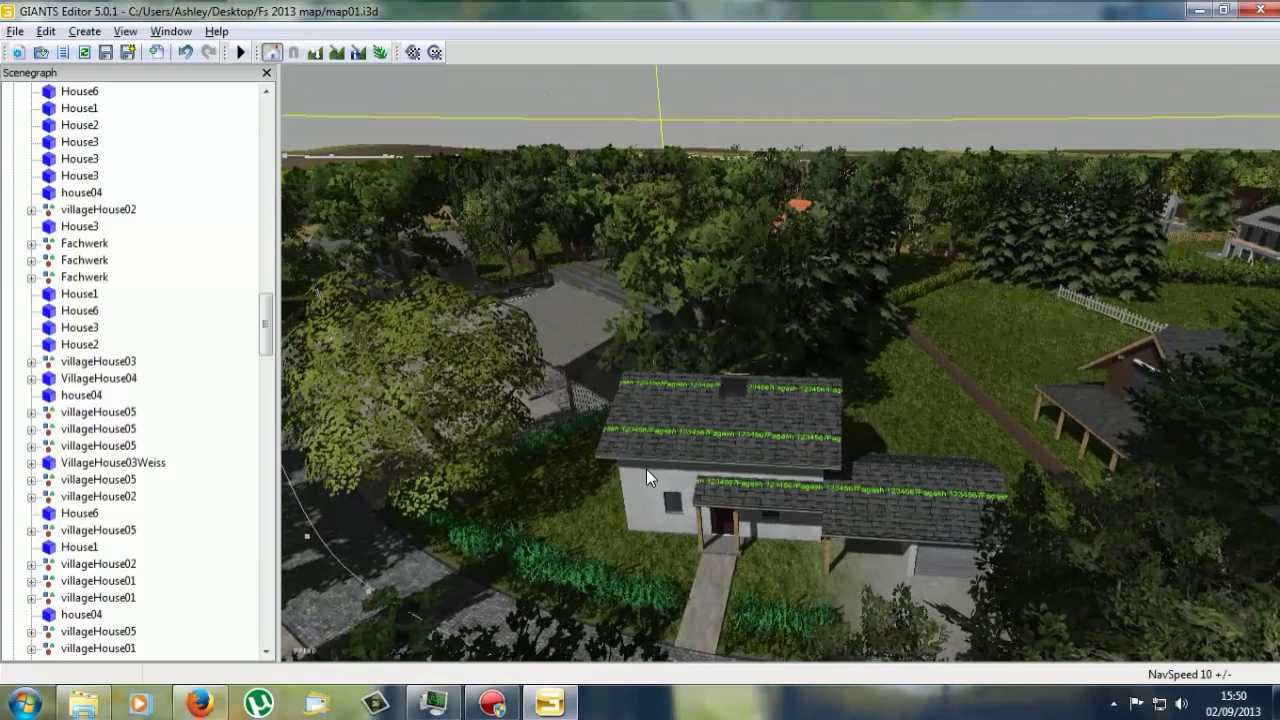
mouse_move(666, 441)
right_down()
mouse_move(692, 427)
mouse_move(668, 437)
right_up()
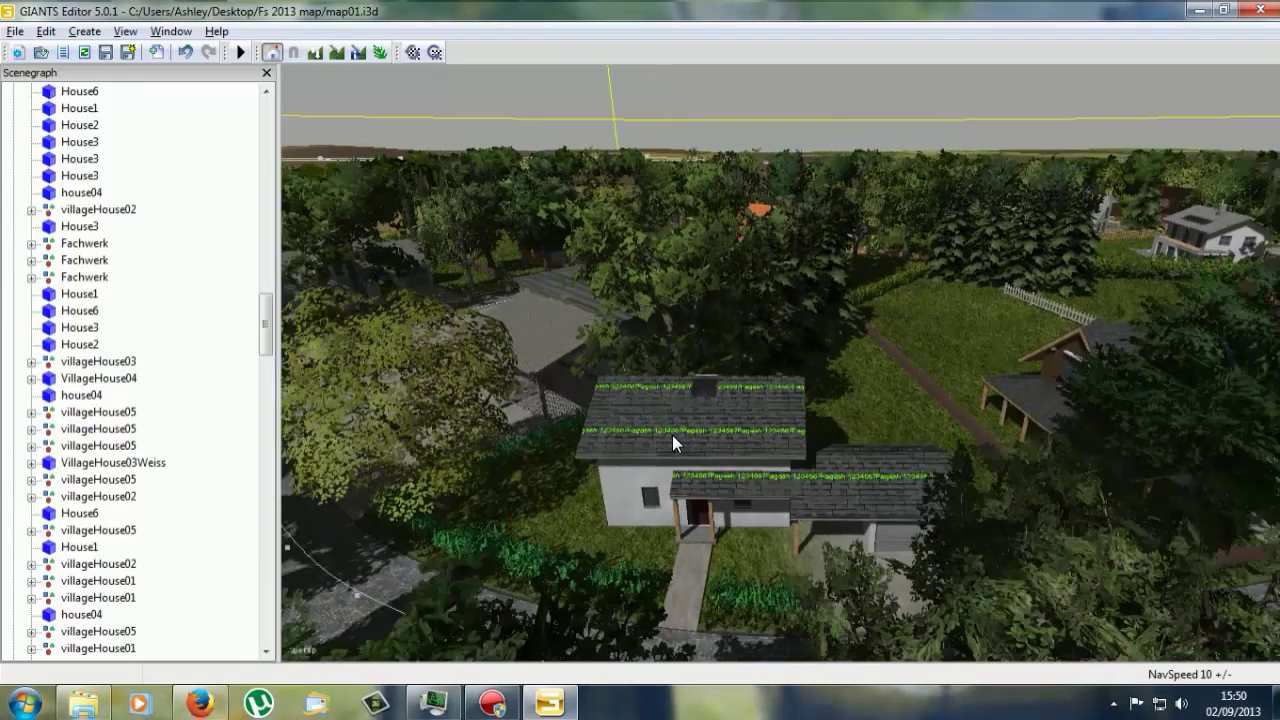